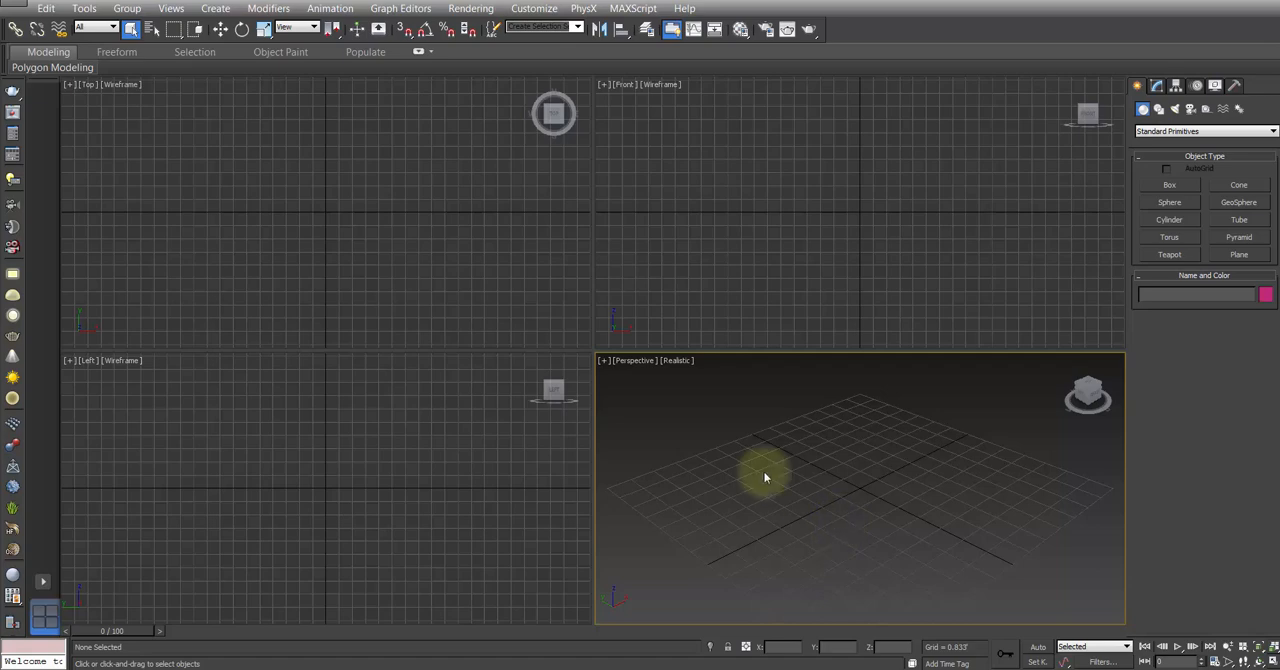
Step: Open the recent scene outside-office.max and bring up the modify settings of its point cloud
{"action": "left_click", "coordinate": [15, 5]}
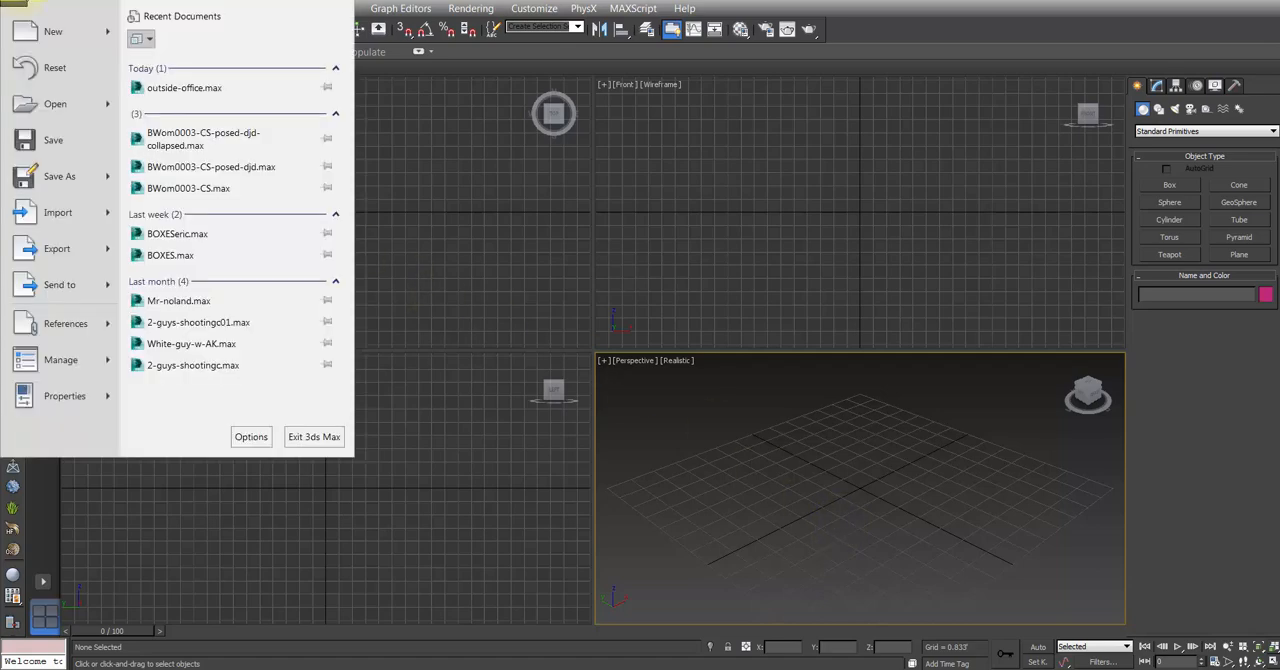
{"action": "left_click", "coordinate": [183, 86]}
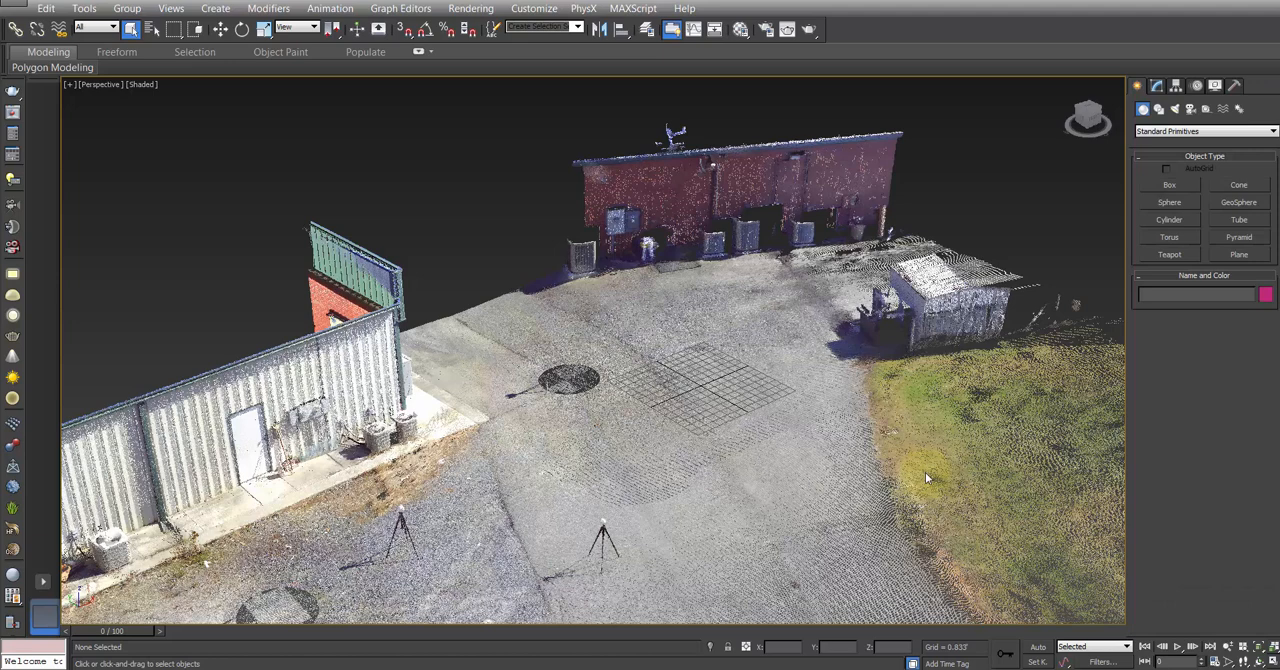
{"action": "left_click", "coordinate": [823, 386]}
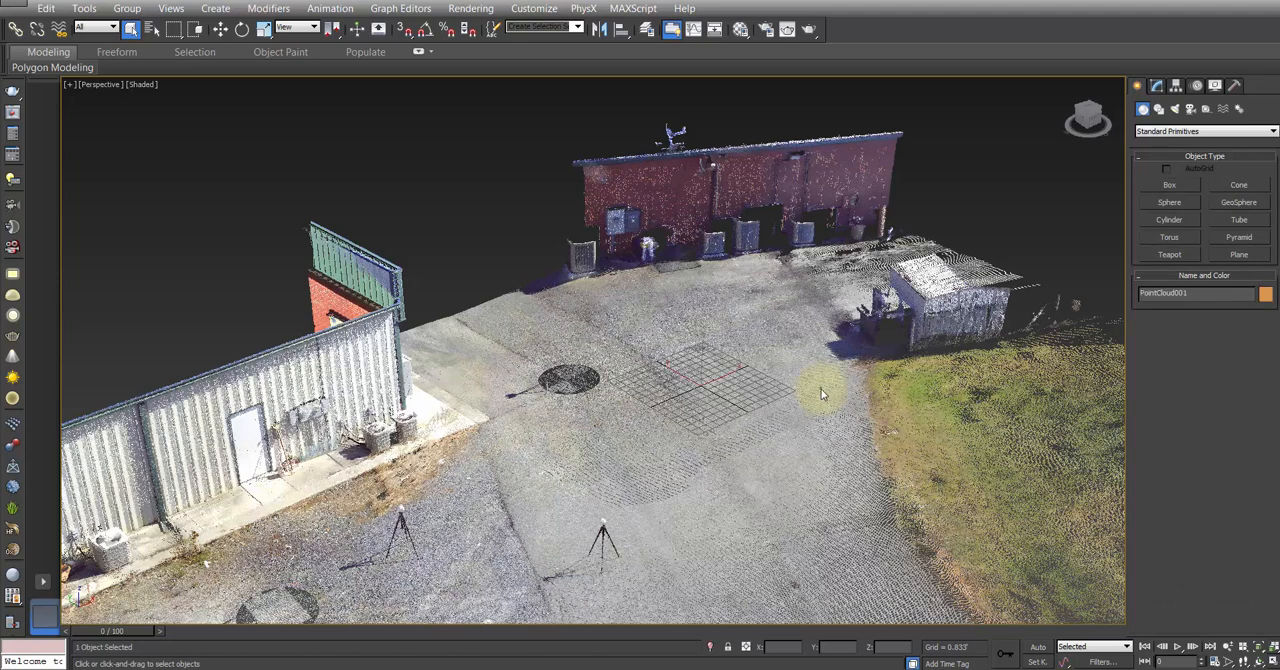
{"action": "left_click", "coordinate": [1156, 86]}
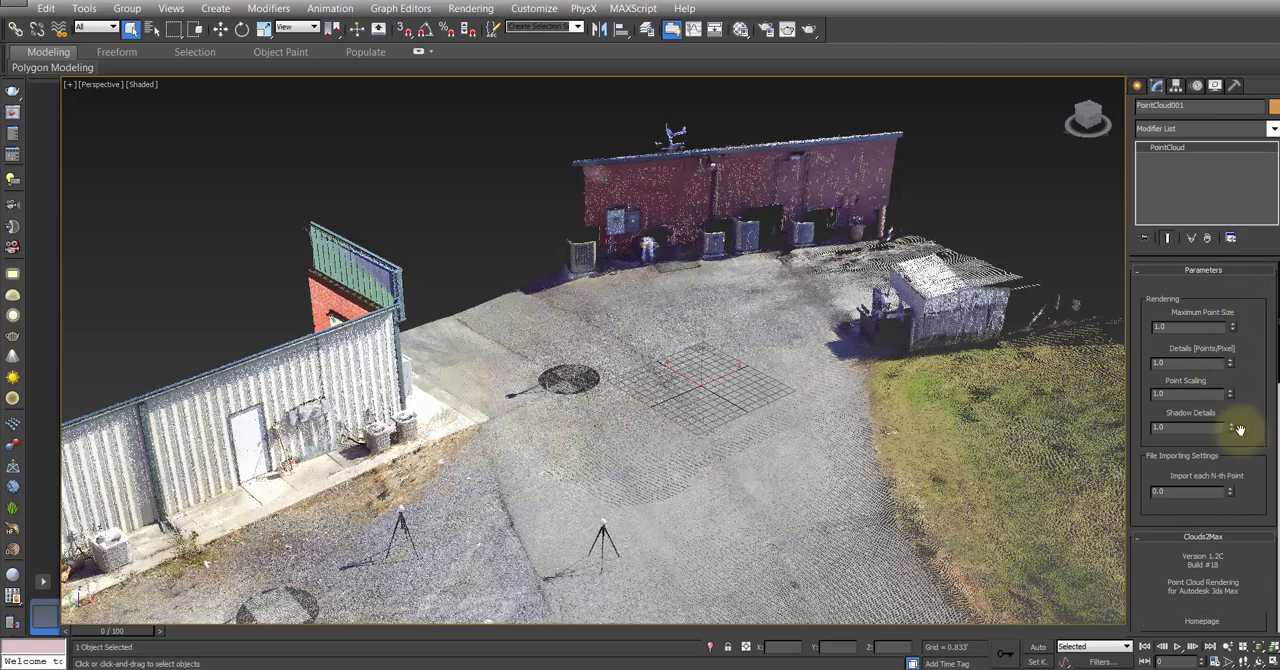
Step: Look through the point cloud's file, rendering, viewport and alignment settings
{"action": "left_click_drag", "start_coordinate": [1249, 467], "coordinate": [1266, 302]}
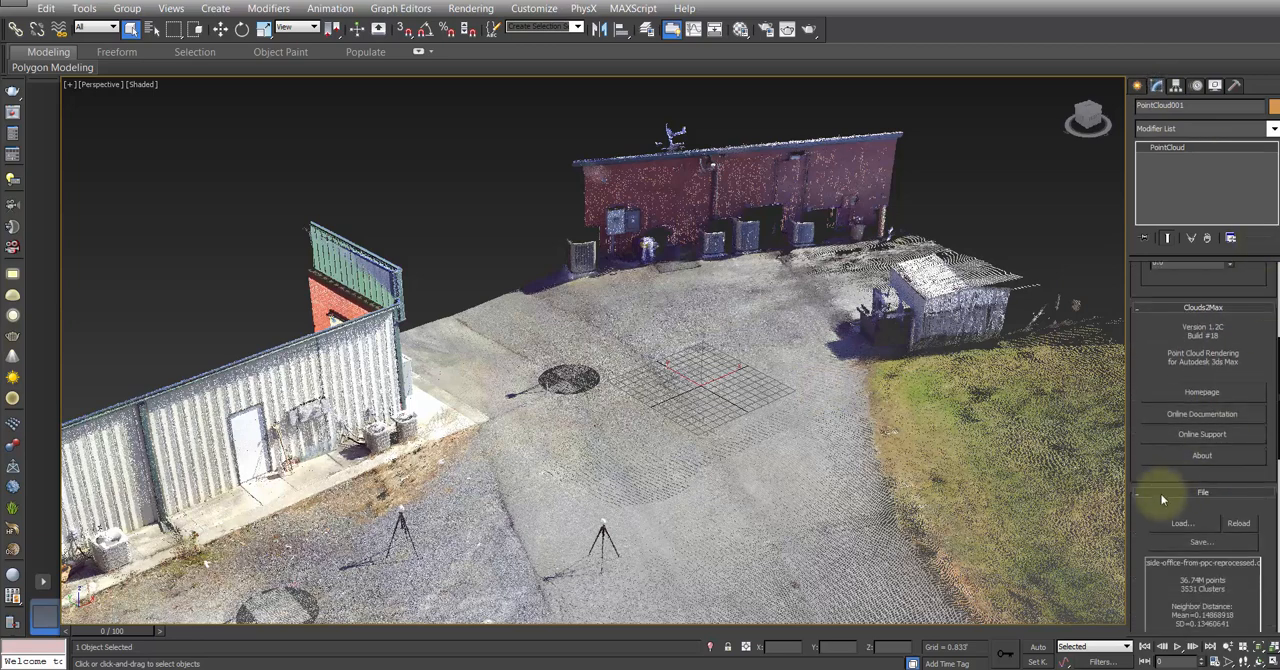
{"action": "scroll", "coordinate": [1137, 523], "scroll_direction": "down", "scroll_amount": 5}
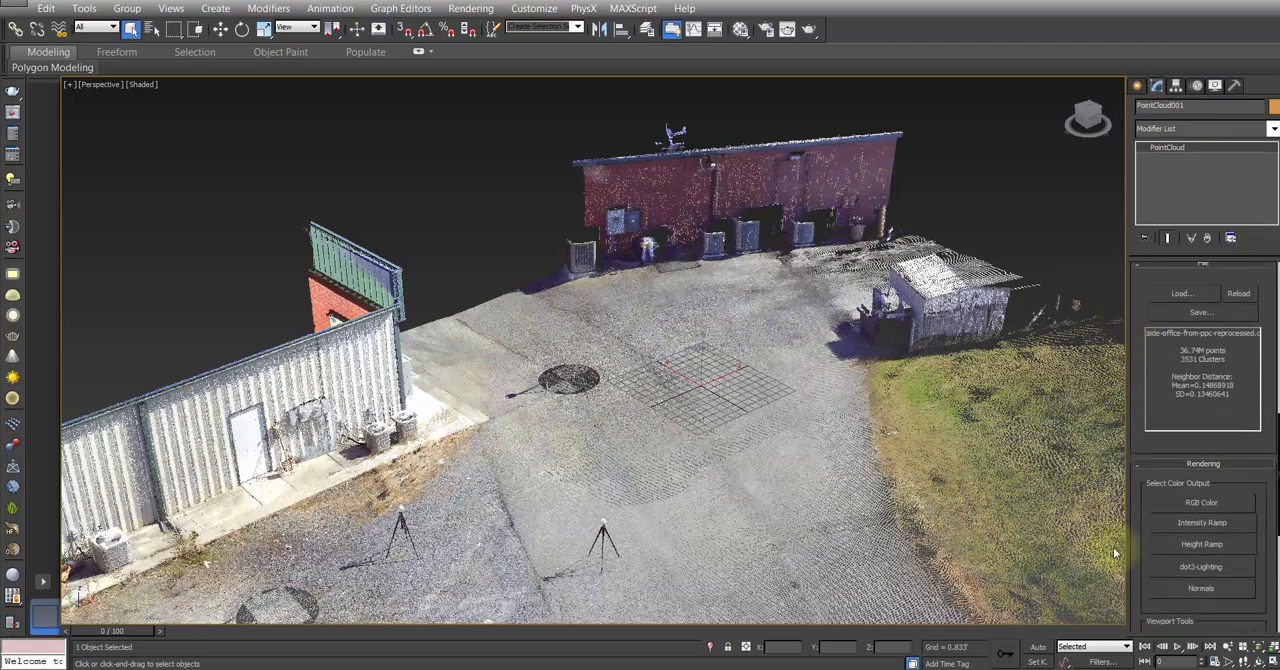
{"action": "left_click_drag", "start_coordinate": [1128, 571], "coordinate": [1119, 220]}
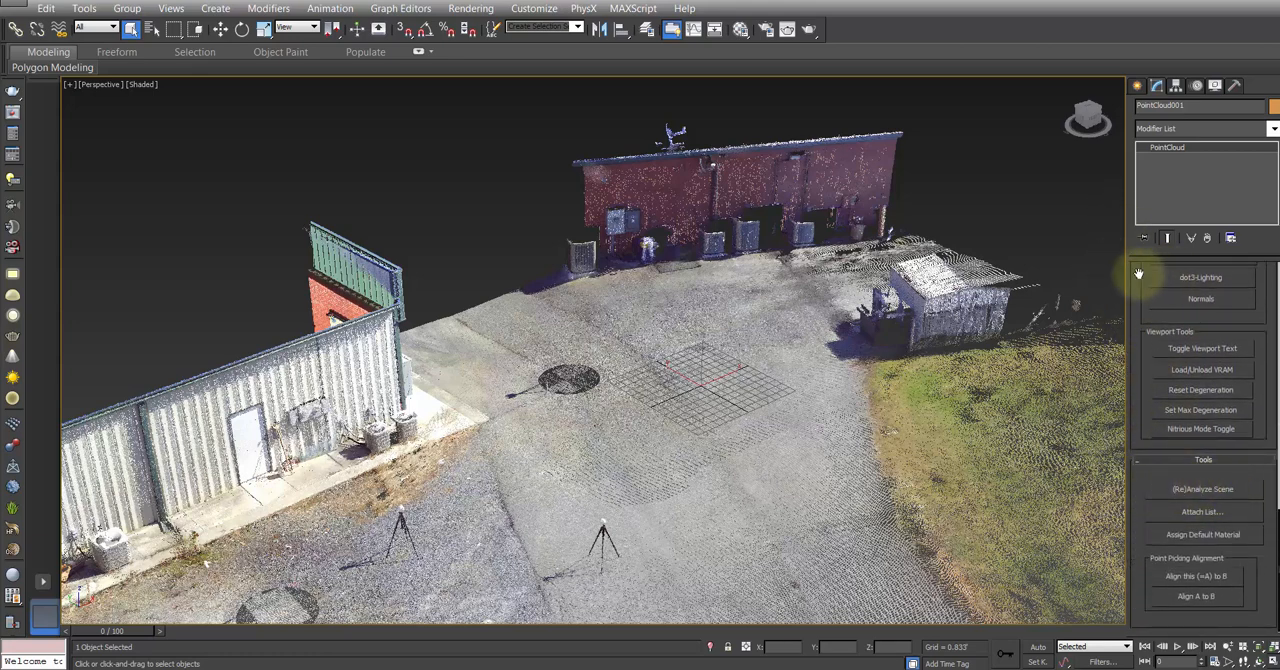
{"action": "left_click_drag", "start_coordinate": [1138, 273], "coordinate": [1134, 587]}
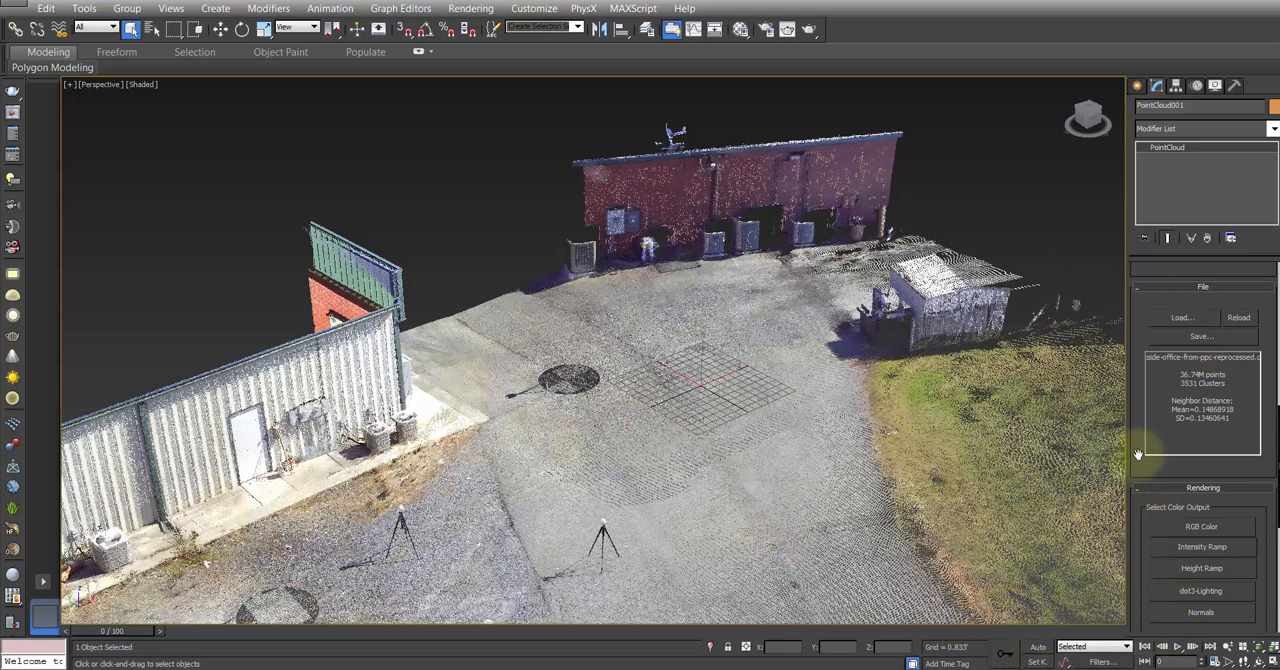
Step: Check the installed display driver in the viewport preferences and leave them without making changes
{"action": "left_click", "coordinate": [534, 8]}
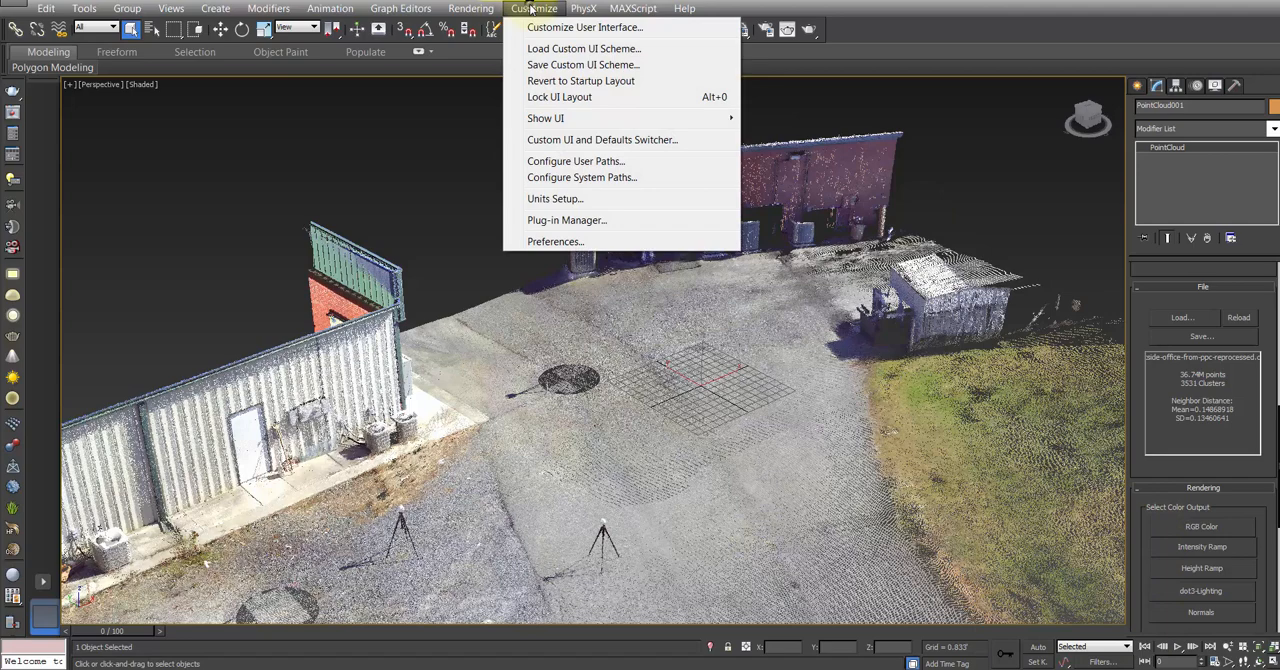
{"action": "left_click", "coordinate": [545, 241]}
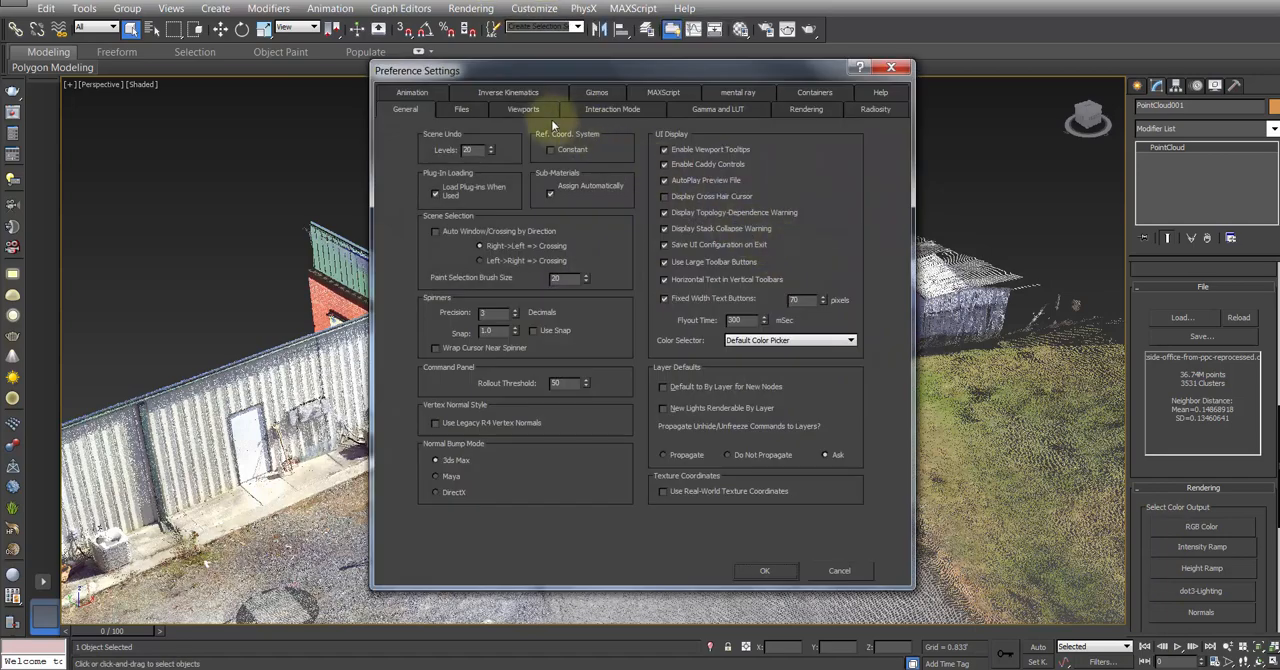
{"action": "left_click", "coordinate": [523, 109]}
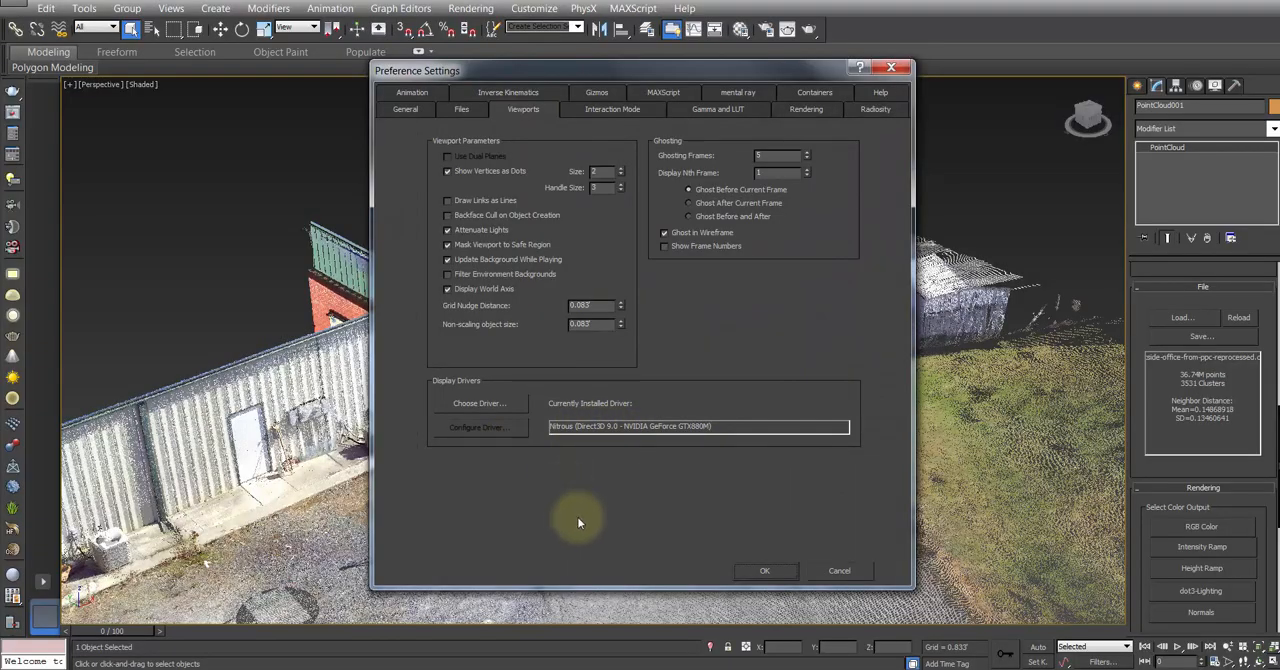
{"action": "left_click", "coordinate": [861, 575]}
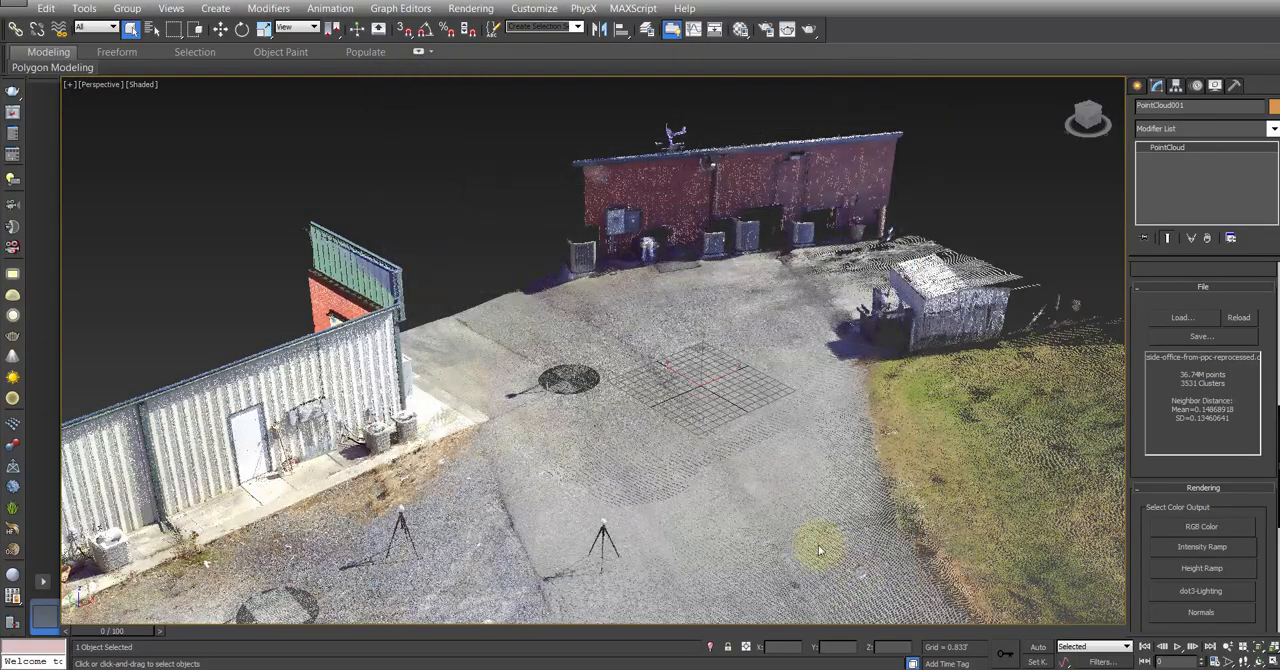
Step: Show the point cloud in the Top view with the grid hidden and the paved yard centred
{"action": "middle_click_drag", "start_coordinate": [737, 377], "coordinate": [632, 443], "text": "alt"}
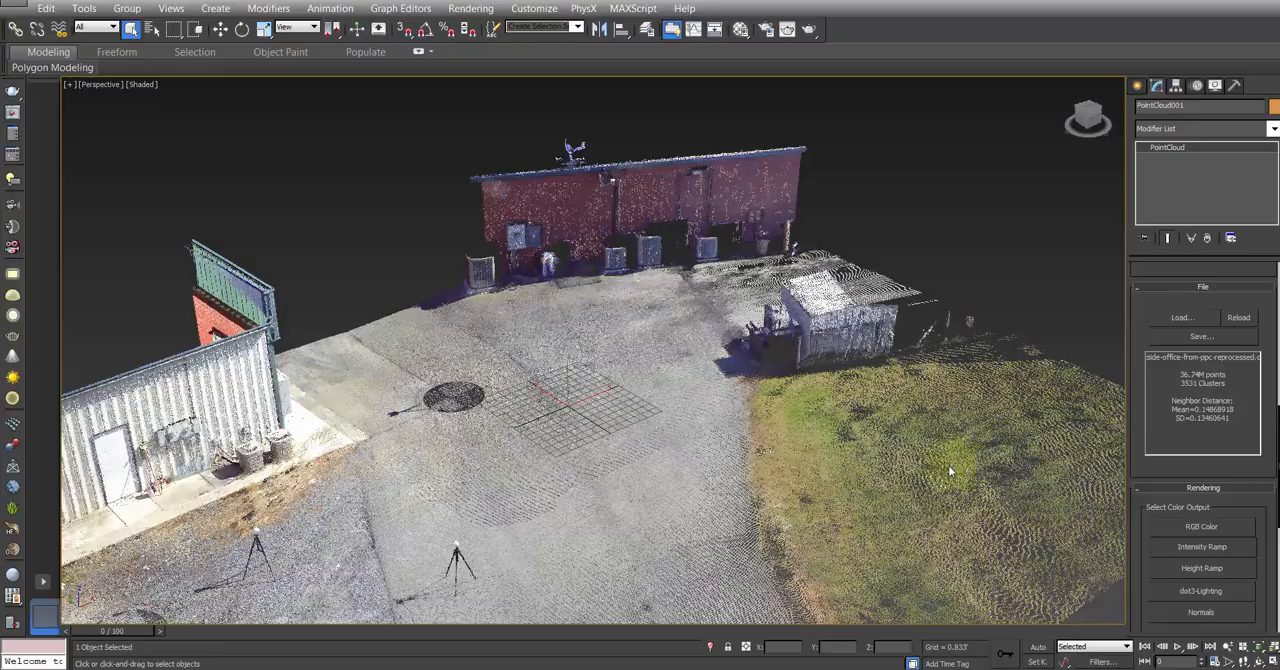
{"action": "key", "text": "t"}
{"action": "middle_click_drag", "start_coordinate": [740, 295], "coordinate": [563, 380]}
{"action": "scroll", "coordinate": [754, 305], "scroll_direction": "down", "scroll_amount": 5}
{"action": "key", "text": "p"}
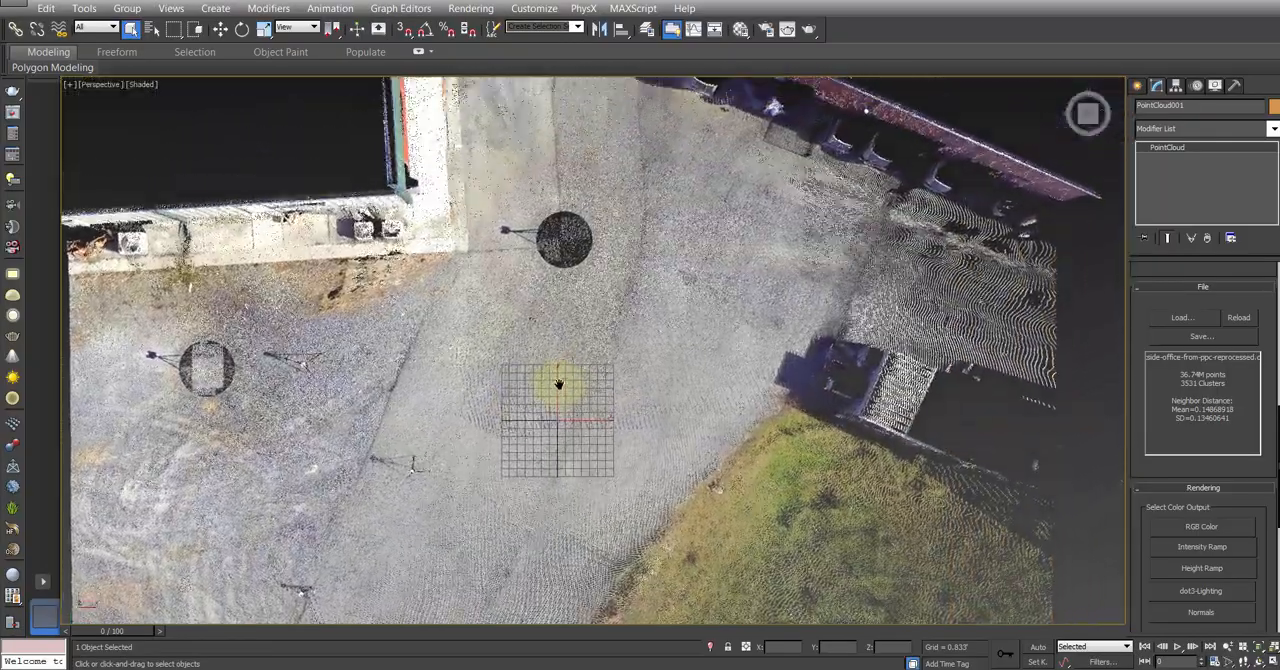
{"action": "key", "text": "t"}
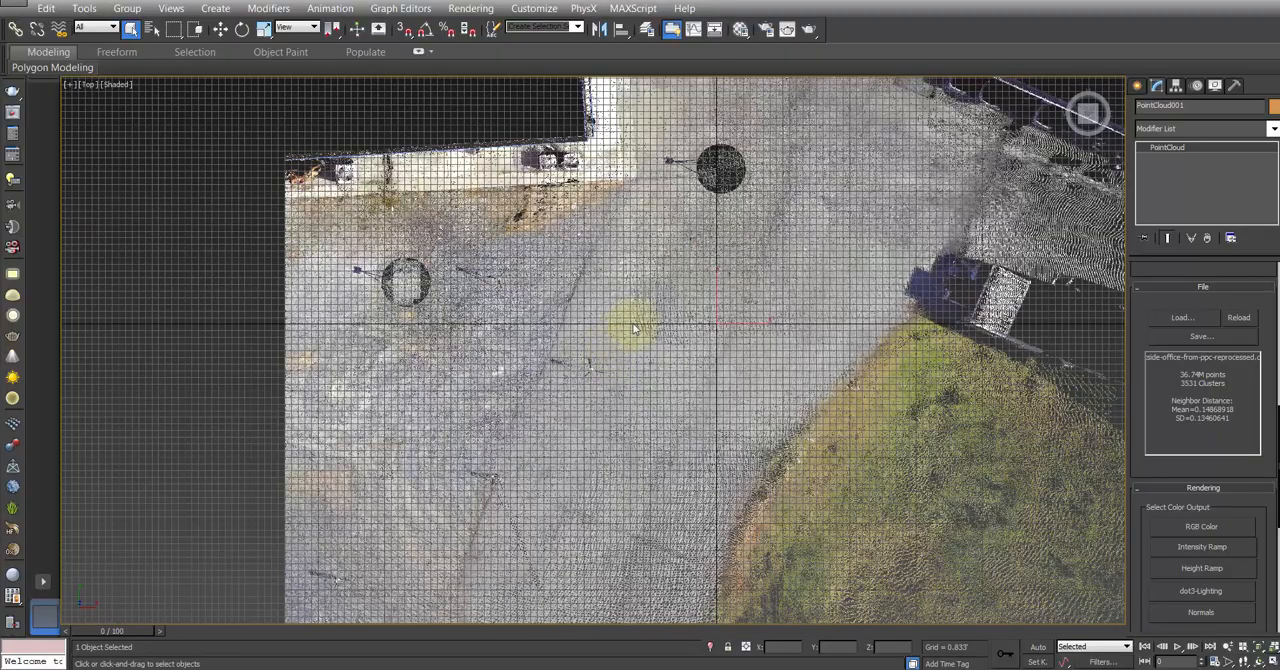
{"action": "middle_click_drag", "start_coordinate": [623, 320], "coordinate": [446, 393]}
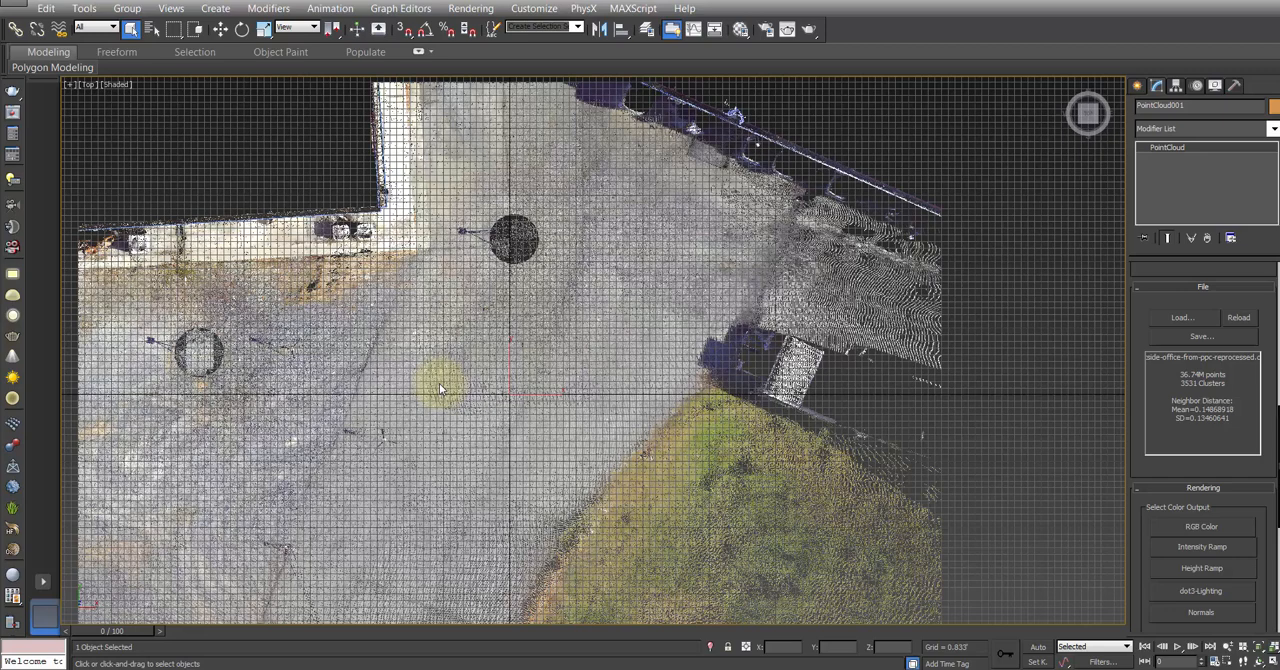
{"action": "key", "text": "g"}
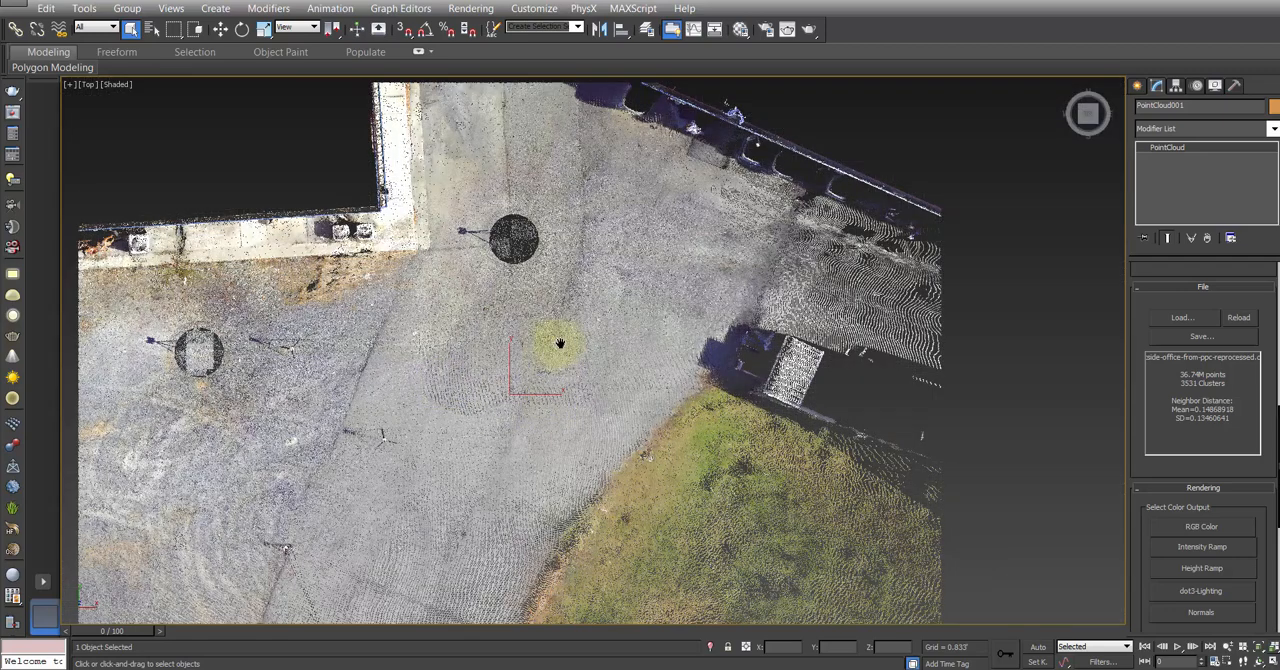
{"action": "middle_click_drag", "start_coordinate": [557, 344], "coordinate": [606, 349]}
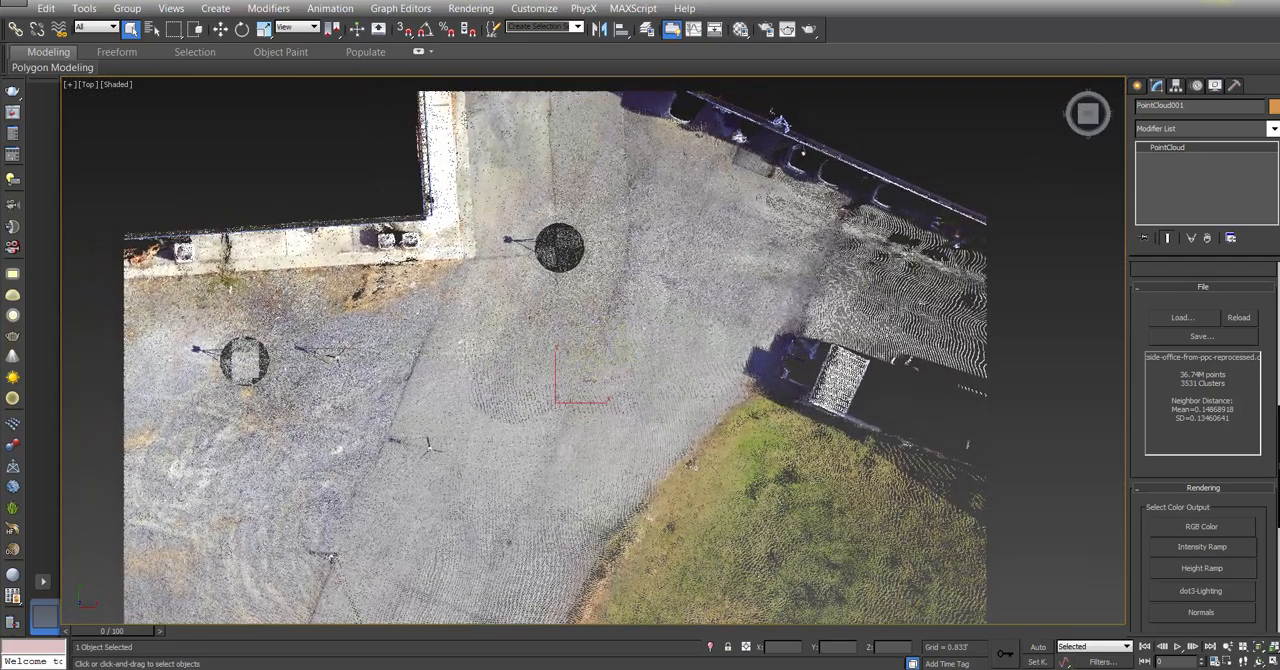
Step: Create a Clouds2Max EditBox over the paved area around the dark scan circle near the brick building
{"action": "left_click", "coordinate": [1137, 86]}
{"action": "left_click", "coordinate": [1206, 108]}
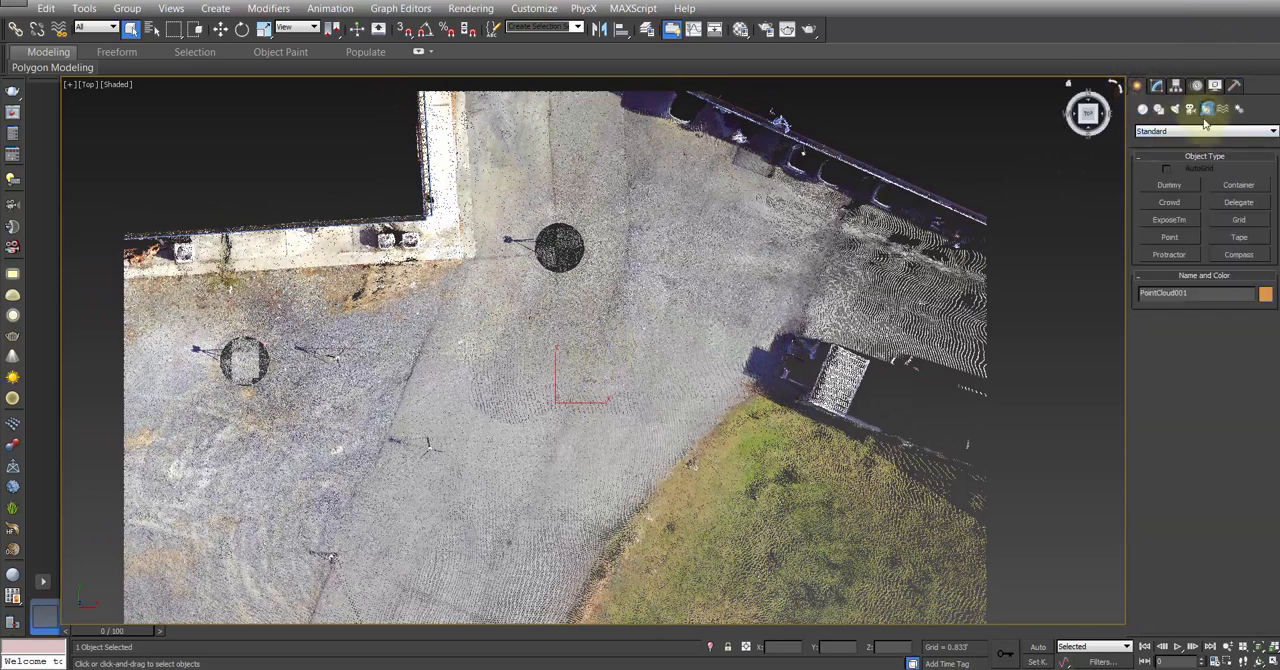
{"action": "left_click", "coordinate": [1187, 133]}
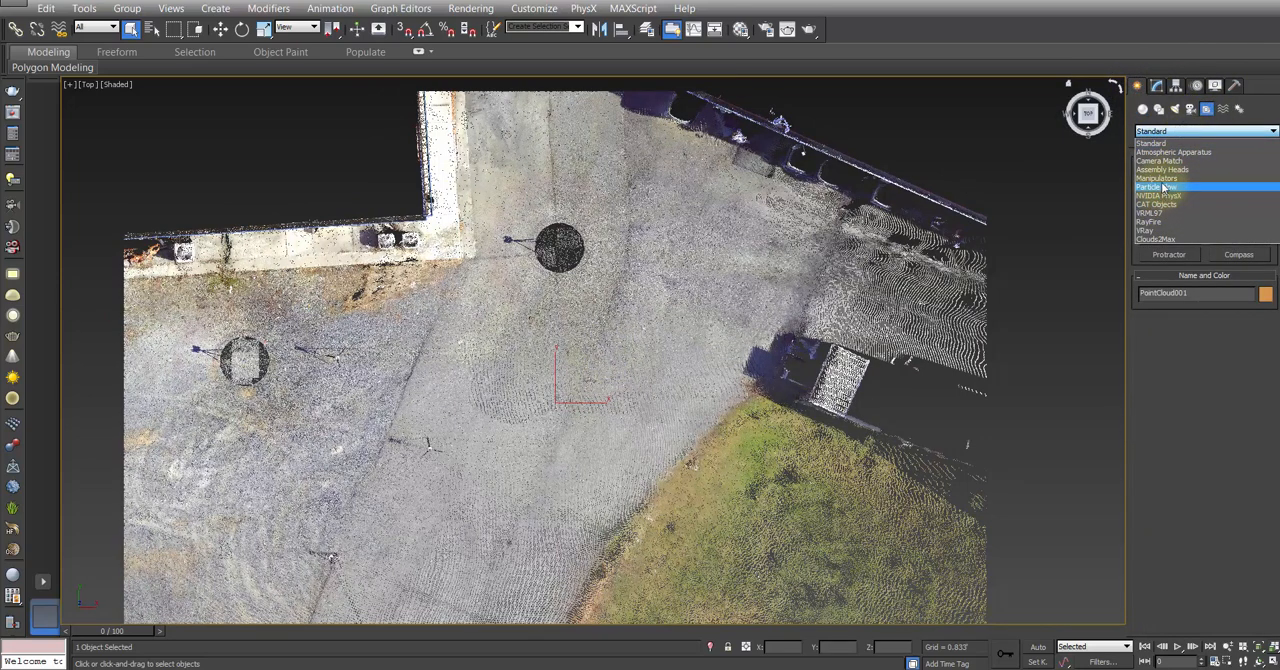
{"action": "left_click", "coordinate": [1155, 239]}
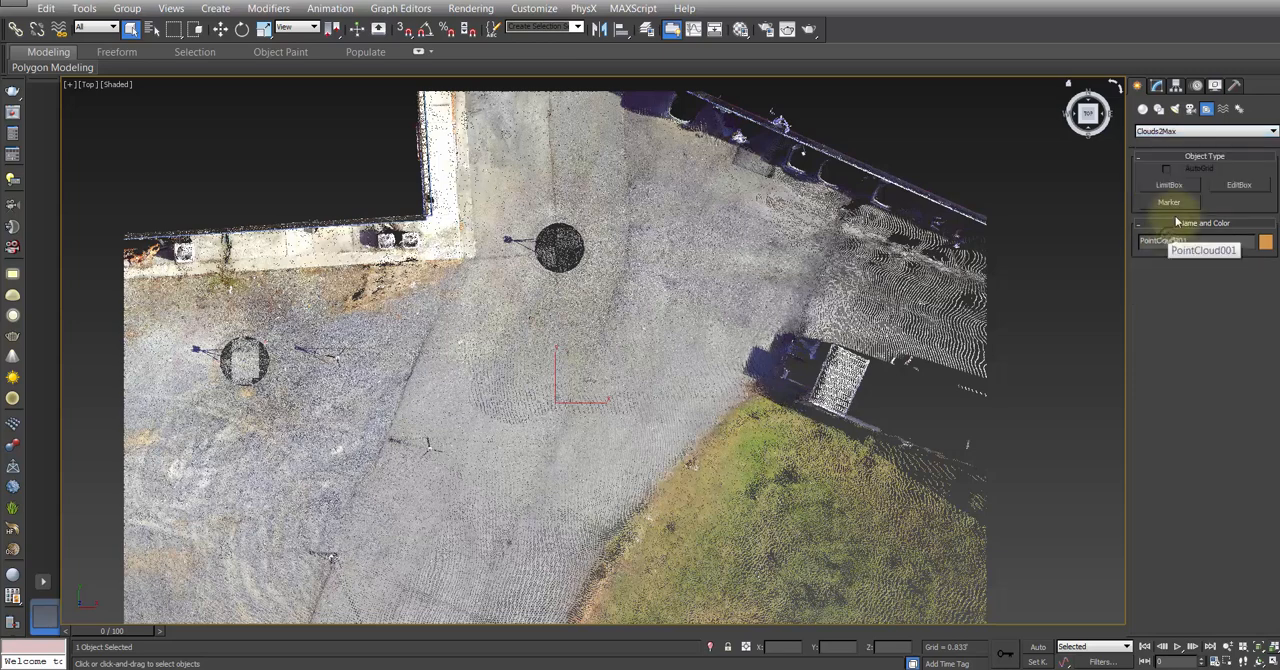
{"action": "left_click", "coordinate": [1239, 185]}
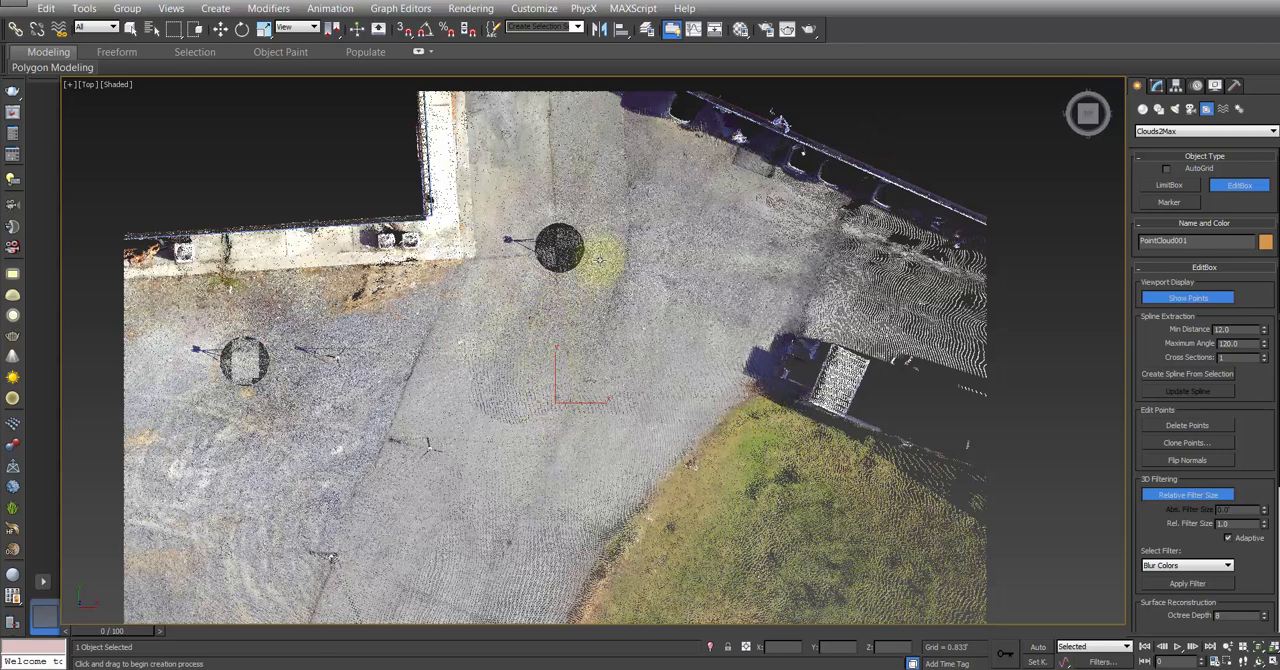
{"action": "left_click_drag", "start_coordinate": [603, 246], "coordinate": [650, 382]}
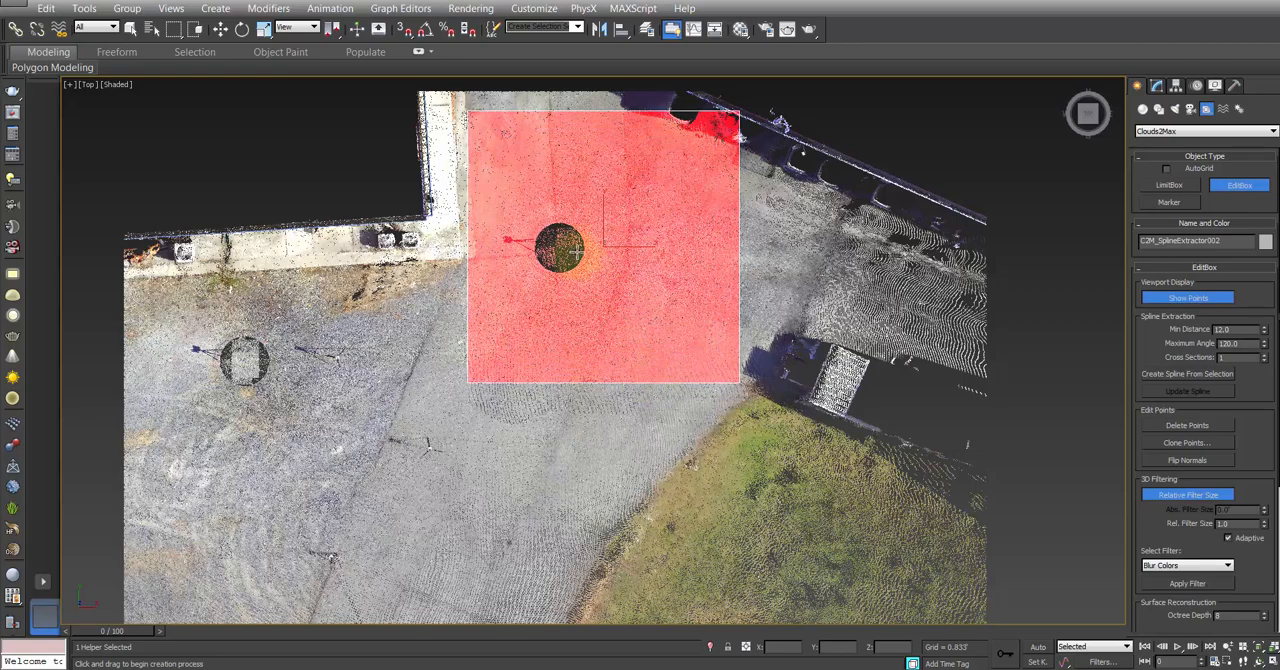
Step: Move the EditBox across the pavement, off the brick building, to about X 6.035', Y 12.965'
{"action": "middle_click_drag", "start_coordinate": [575, 254], "coordinate": [550, 302]}
{"action": "middle_click_drag", "start_coordinate": [557, 357], "coordinate": [559, 273], "text": "alt"}
{"action": "scroll", "coordinate": [552, 258], "scroll_direction": "up", "scroll_amount": 3}
{"action": "right_click", "coordinate": [546, 245]}
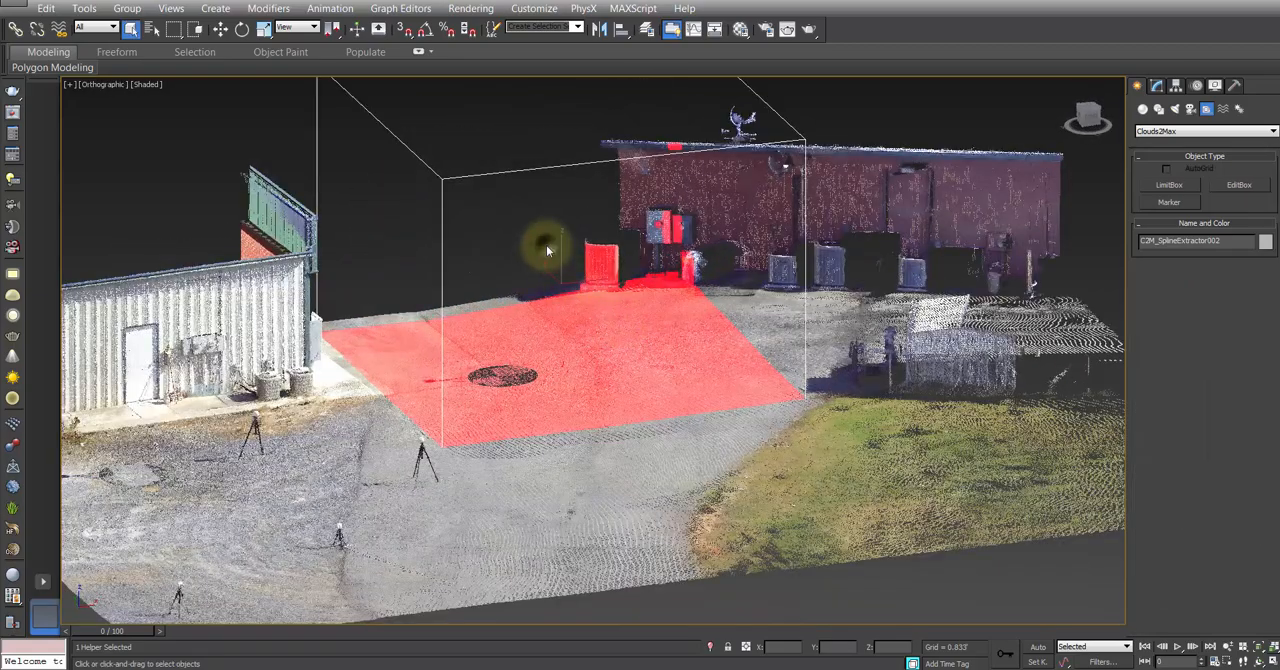
{"action": "right_click", "coordinate": [548, 250]}
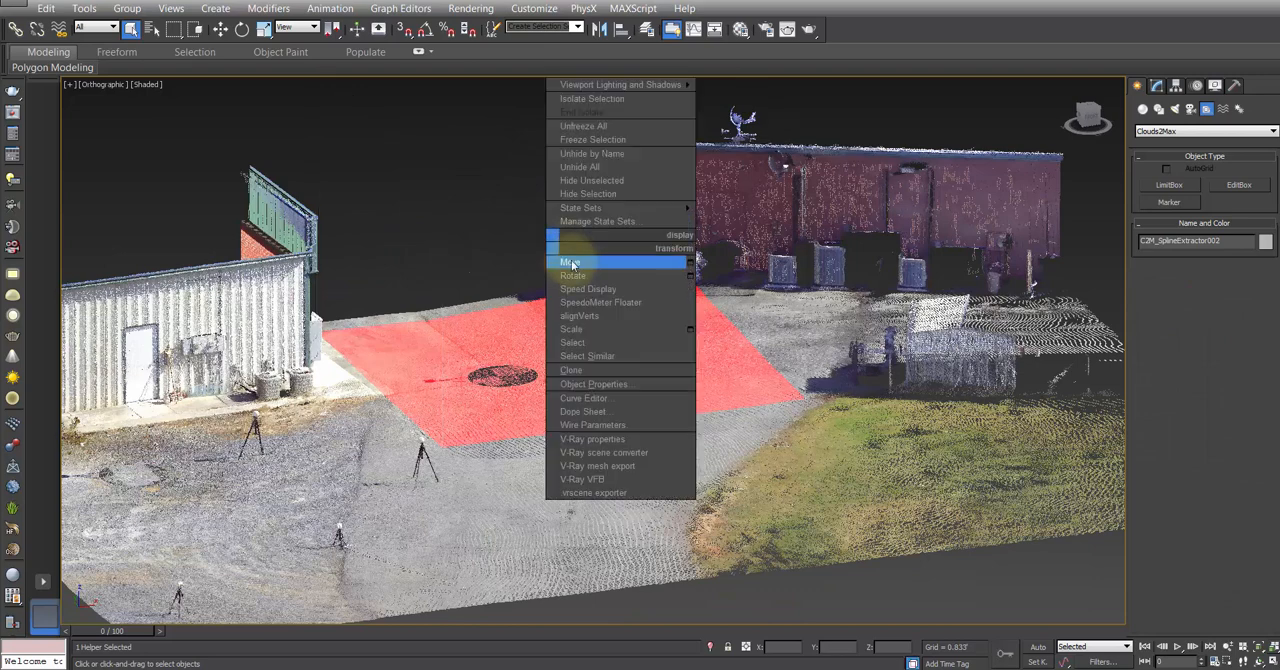
{"action": "left_click", "coordinate": [555, 264]}
{"action": "left_click_drag", "start_coordinate": [545, 270], "coordinate": [553, 295]}
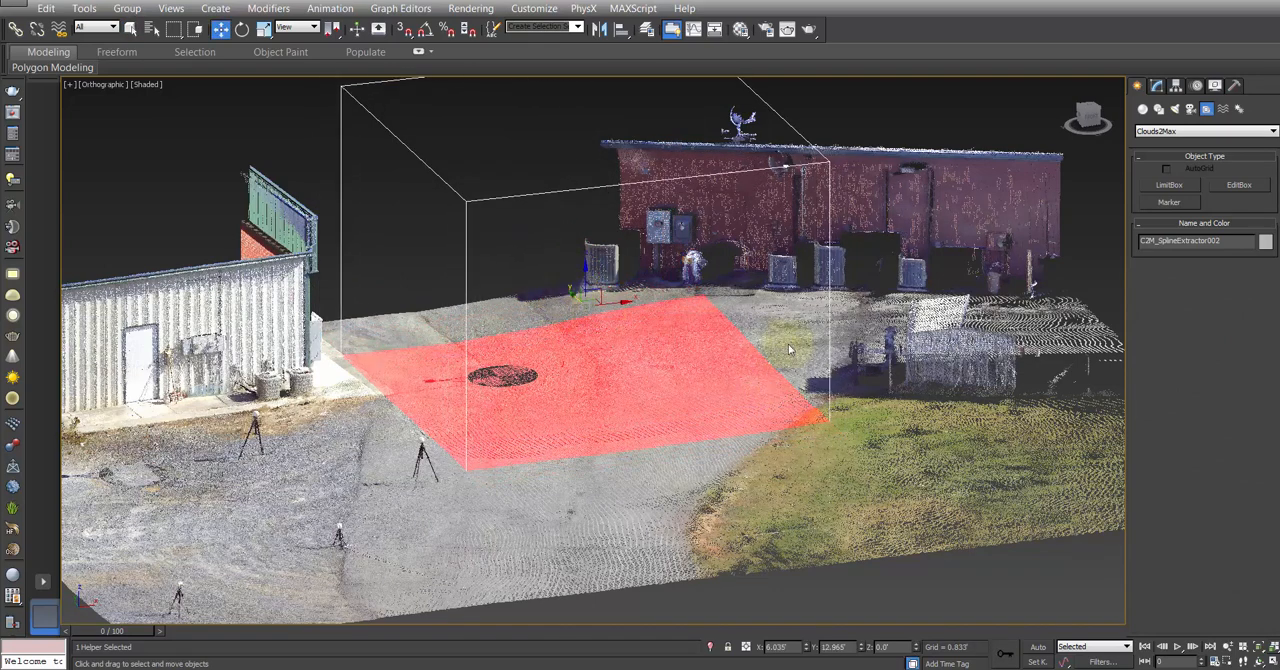
{"action": "middle_click_drag", "start_coordinate": [798, 306], "coordinate": [777, 358], "text": "alt"}
{"action": "middle_click_drag", "start_coordinate": [613, 342], "coordinate": [690, 280], "text": "alt"}
Step: Examine the EditBox's spline, point editing, filtering and meshing options, toggling its point display off and on
{"action": "left_click", "coordinate": [1157, 86]}
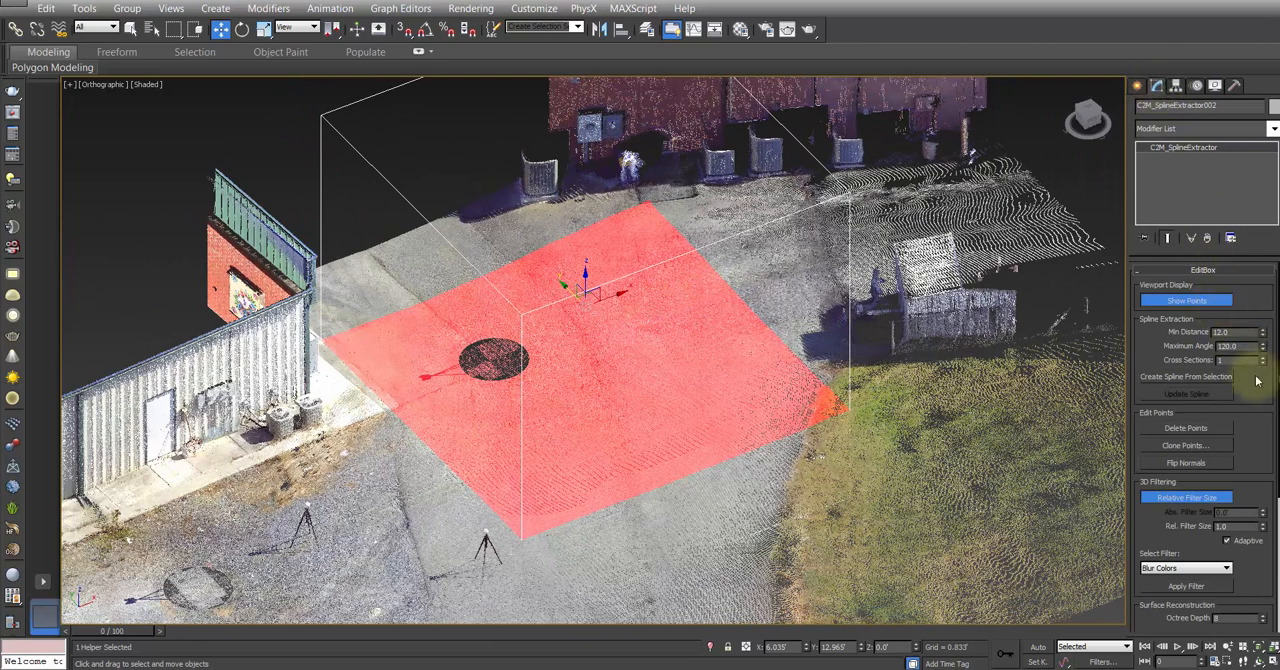
{"action": "left_click_drag", "start_coordinate": [1255, 440], "coordinate": [1240, 282]}
{"action": "scroll", "coordinate": [1260, 345], "scroll_direction": "up", "scroll_amount": 3}
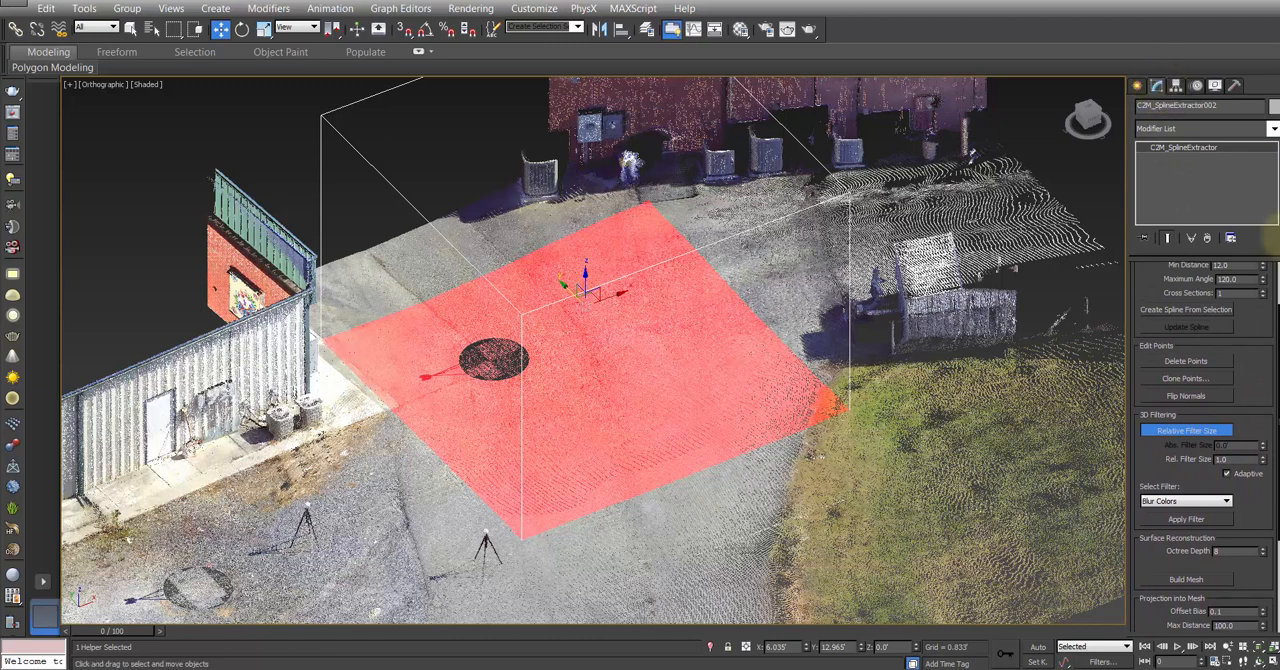
{"action": "left_click_drag", "start_coordinate": [1251, 323], "coordinate": [1249, 454]}
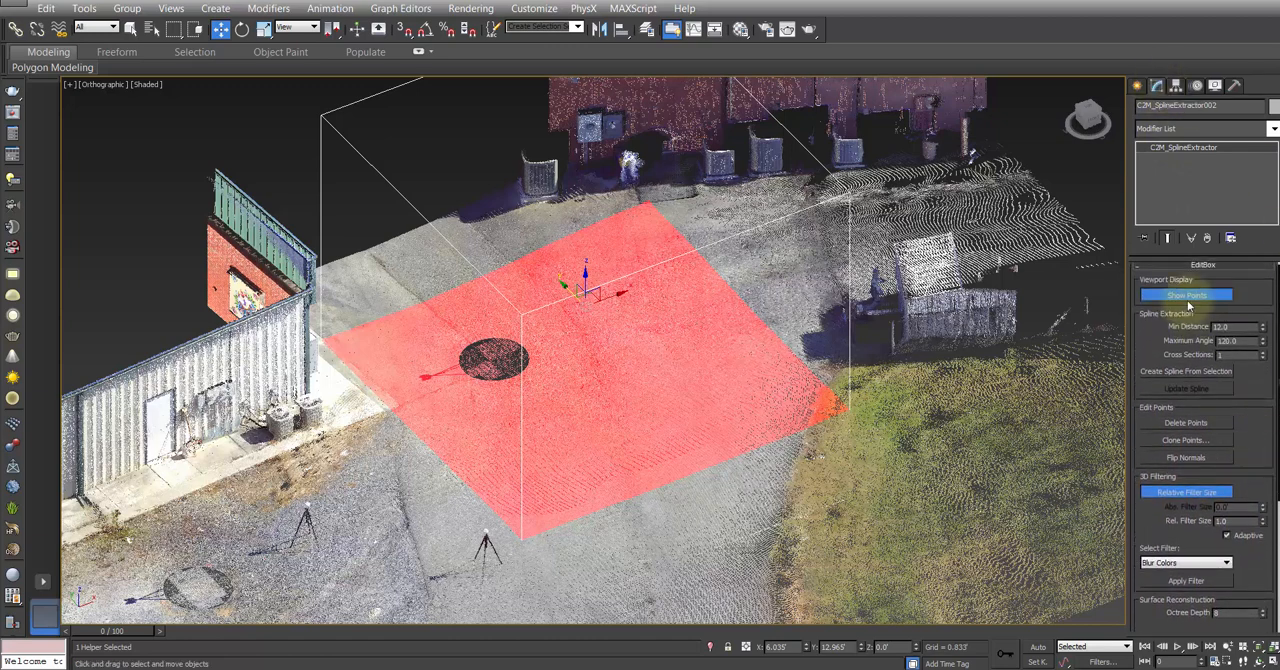
{"action": "left_click", "coordinate": [1186, 295]}
{"action": "left_click", "coordinate": [1186, 295]}
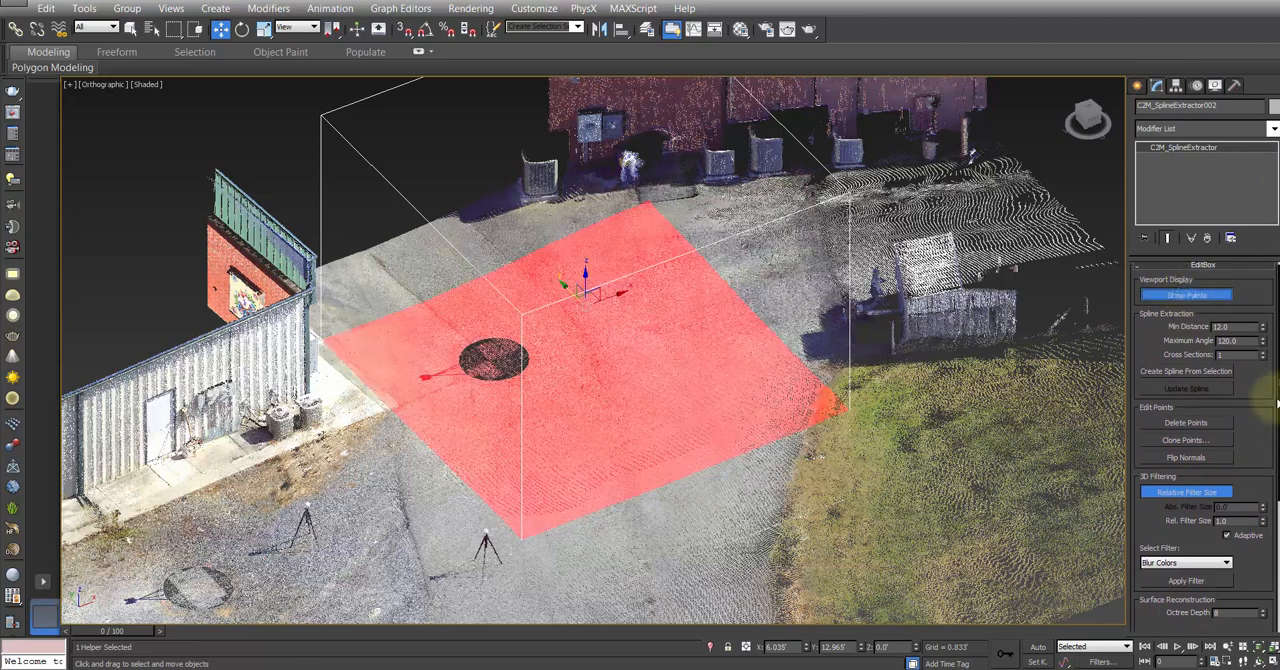
{"action": "left_click_drag", "start_coordinate": [1258, 438], "coordinate": [1254, 372]}
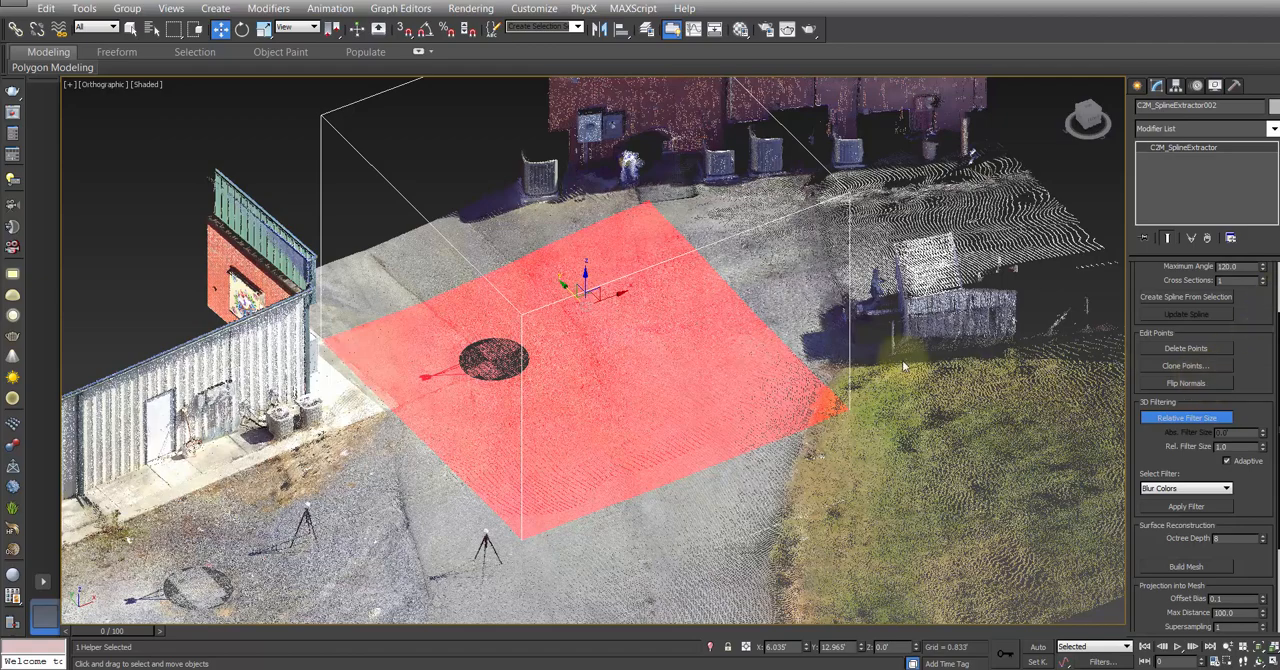
Step: Apply the Blur Colors filter to the points inside the EditBox, viewed in perspective
{"action": "key", "text": "p"}
{"action": "middle_click_drag", "start_coordinate": [593, 298], "coordinate": [612, 262]}
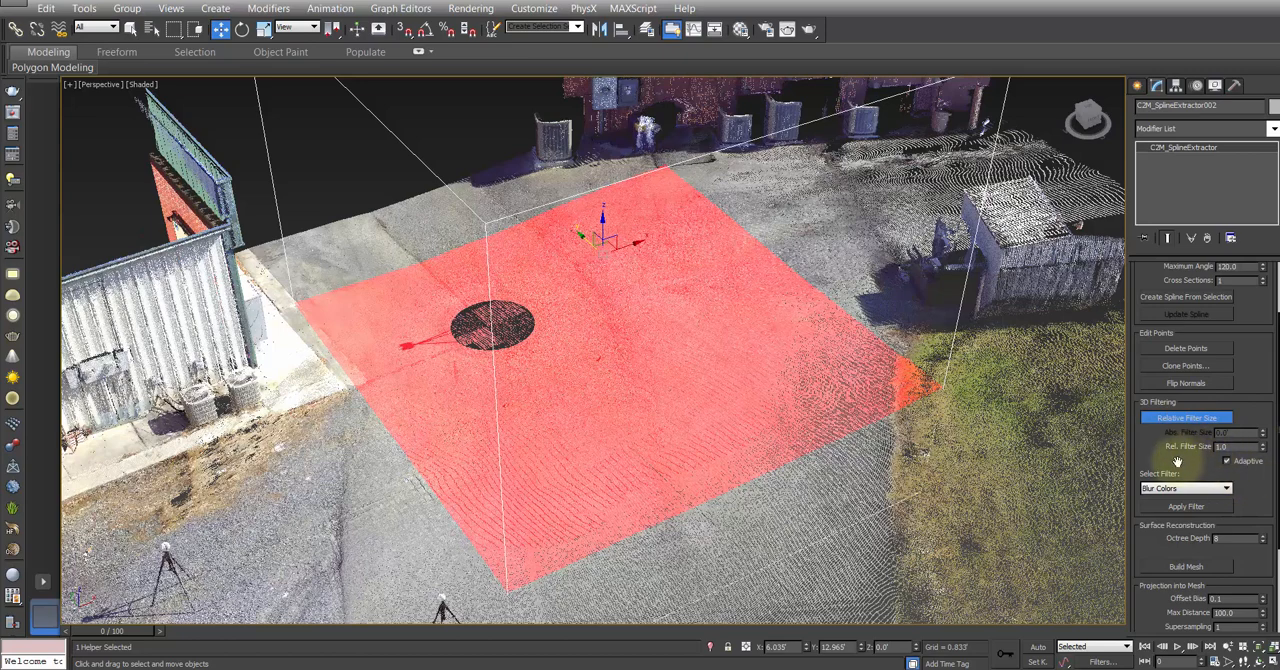
{"action": "left_click", "coordinate": [1192, 506]}
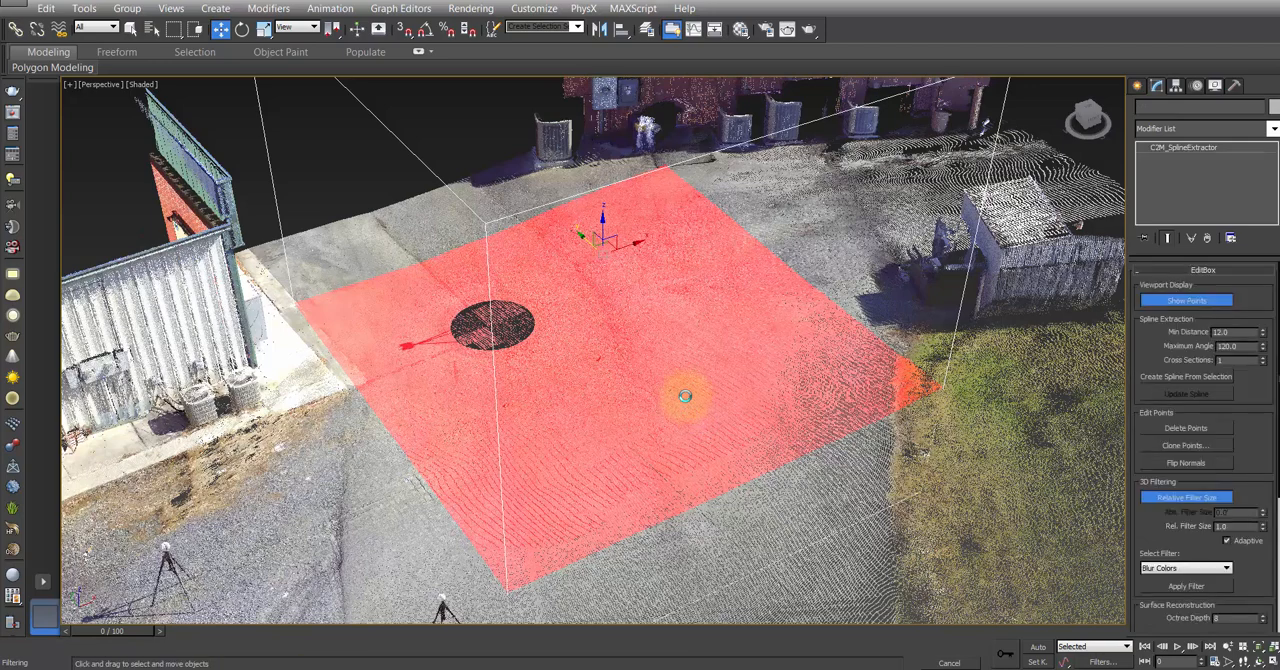
Step: Hide C2M_SplineExtractor002 in the layer manager and inspect the blurred pavement around the dark scan circle
{"action": "left_click", "coordinate": [425, 129]}
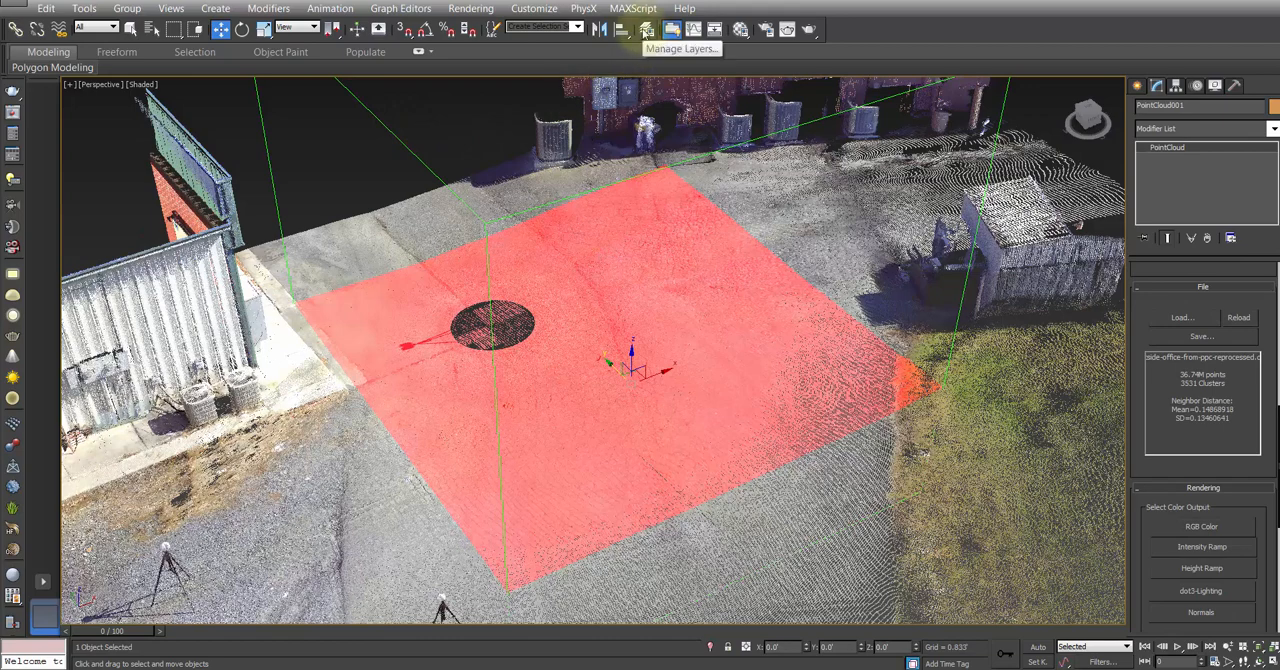
{"action": "left_click", "coordinate": [646, 30]}
{"action": "left_click", "coordinate": [181, 213]}
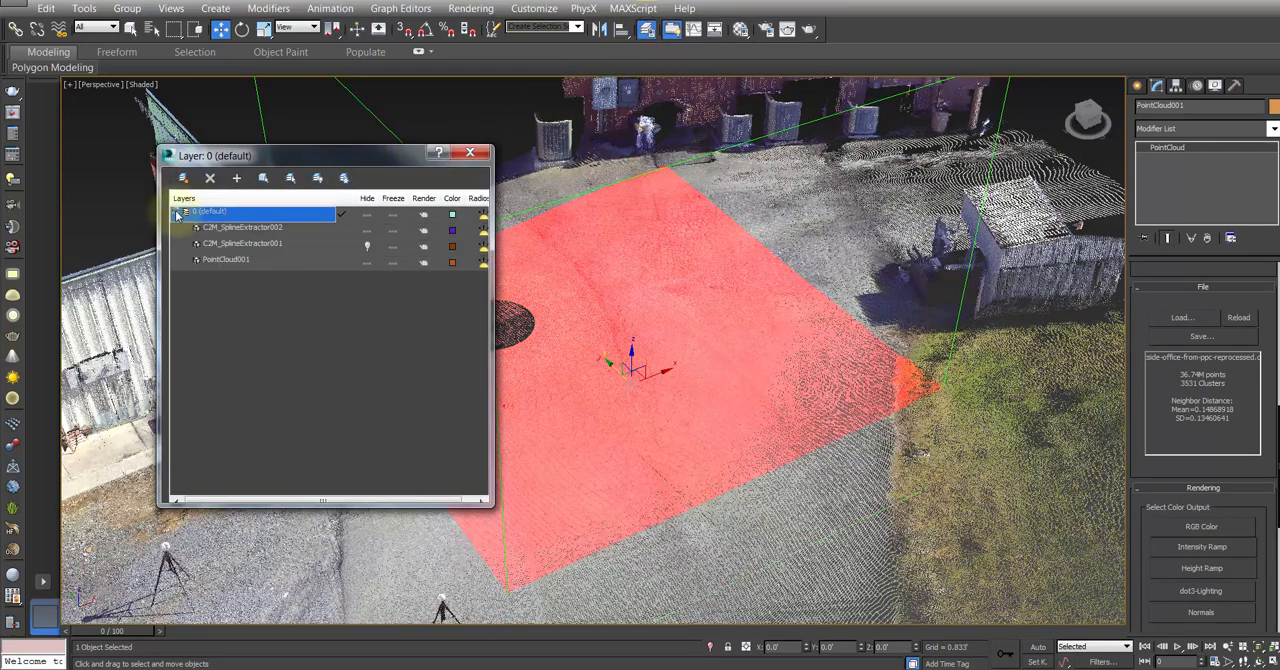
{"action": "left_click", "coordinate": [367, 229]}
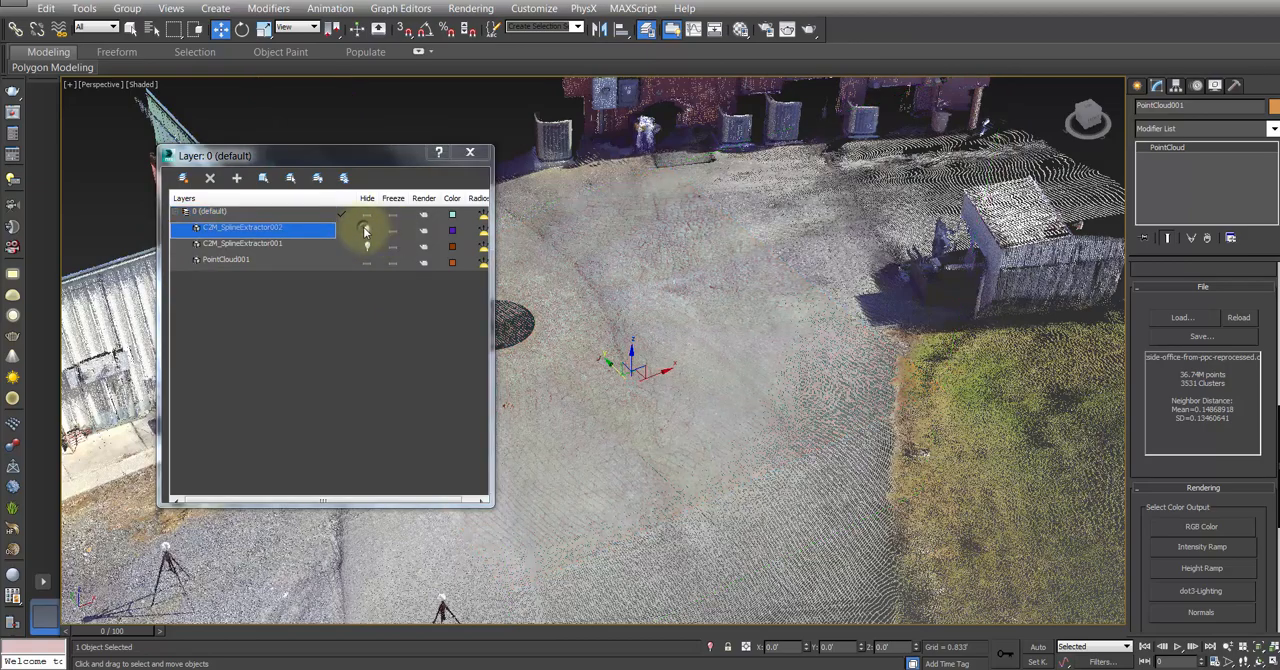
{"action": "left_click", "coordinate": [468, 152]}
{"action": "middle_click_drag", "start_coordinate": [600, 363], "coordinate": [637, 404], "text": "alt"}
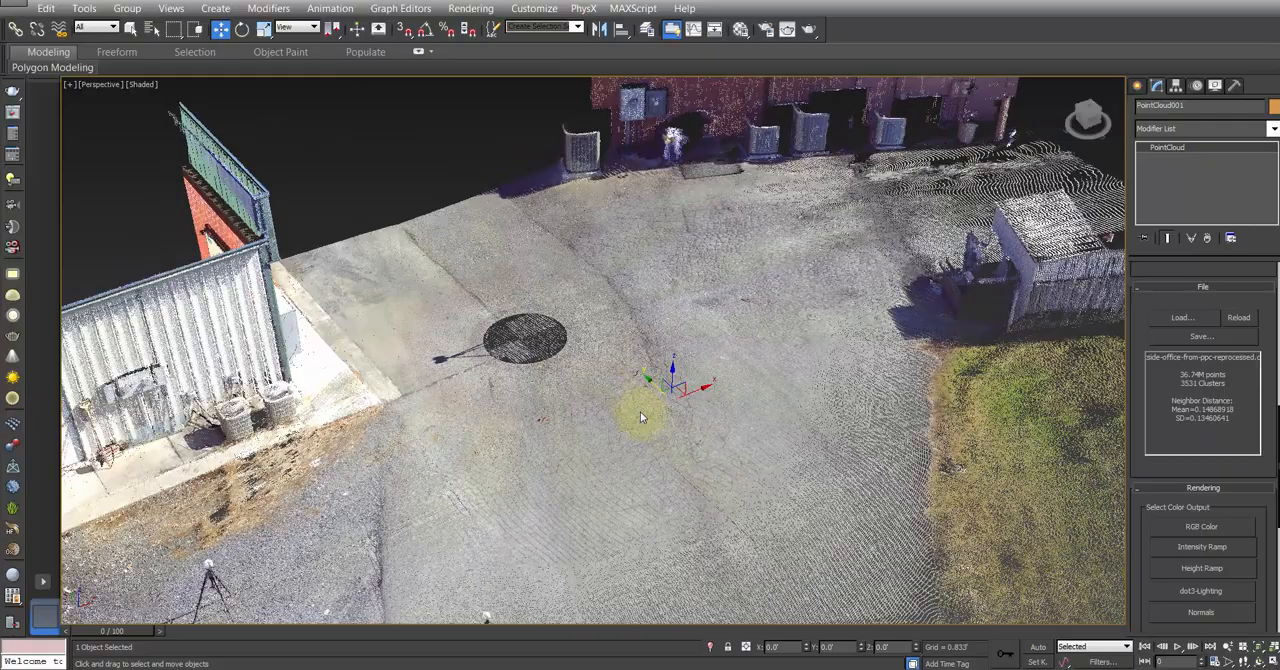
{"action": "scroll", "coordinate": [641, 412], "scroll_direction": "up", "scroll_amount": 5}
{"action": "middle_click_drag", "start_coordinate": [649, 333], "coordinate": [495, 515]}
{"action": "scroll", "coordinate": [623, 408], "scroll_direction": "down", "scroll_amount": 5}
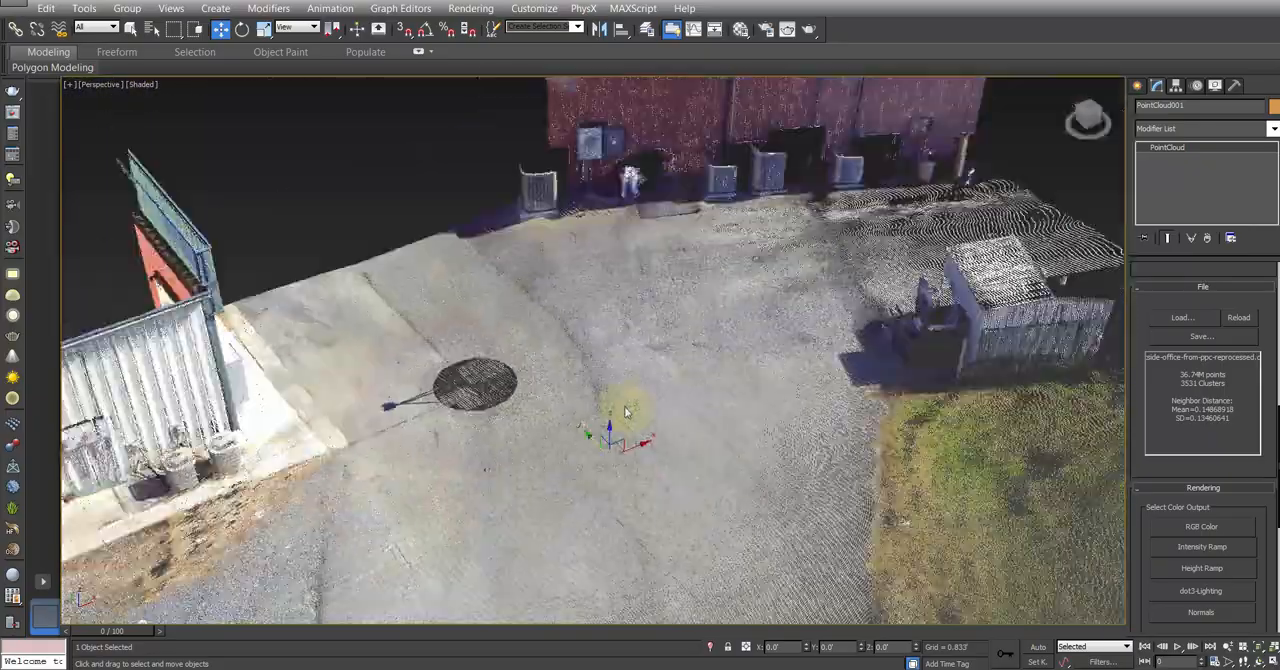
{"action": "scroll", "coordinate": [602, 384], "scroll_direction": "up", "scroll_amount": 3}
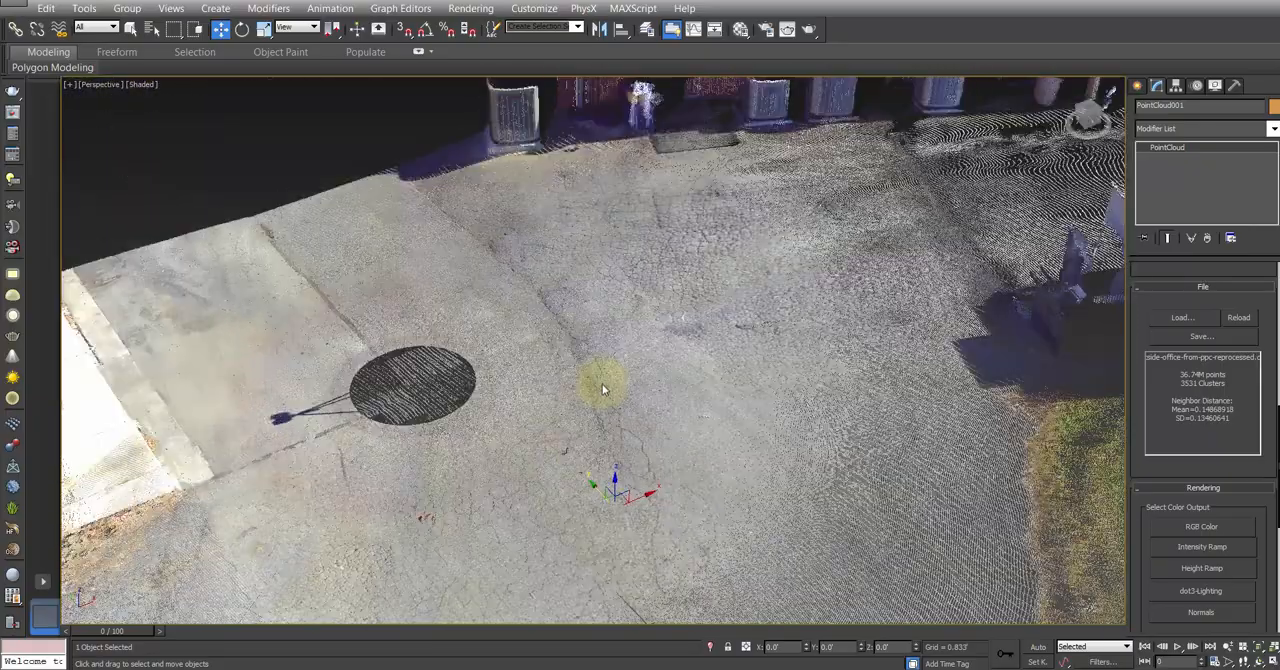
{"action": "middle_click_drag", "start_coordinate": [583, 368], "coordinate": [587, 386]}
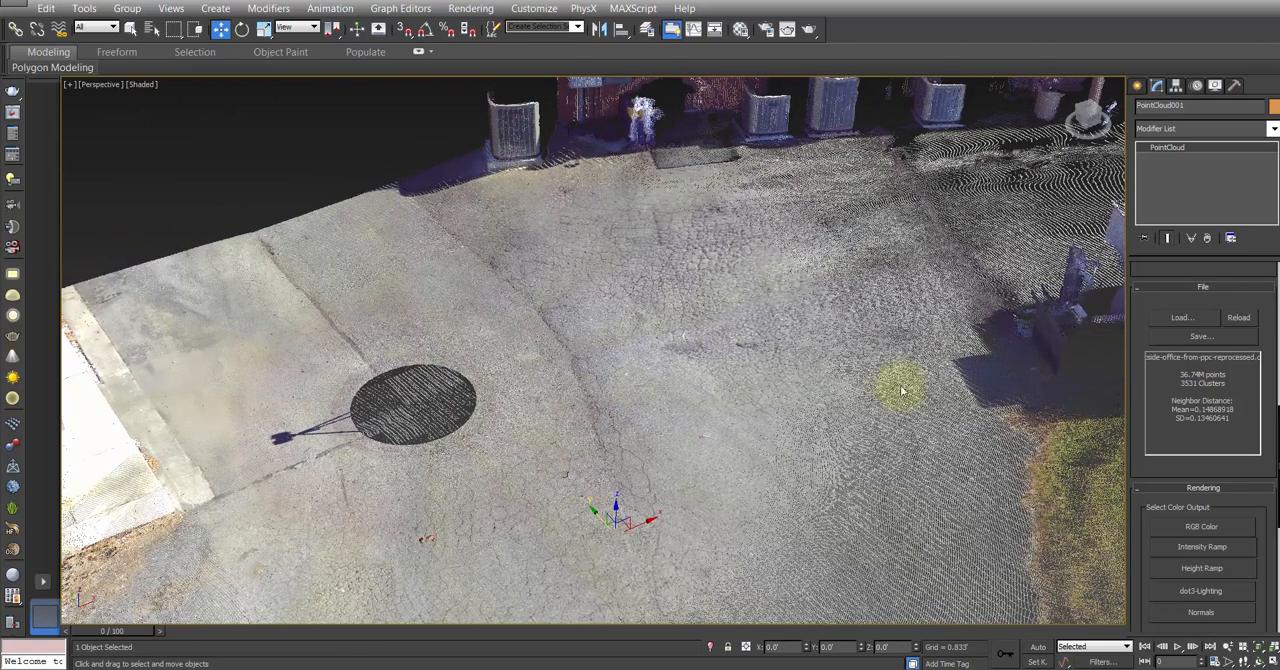
Step: Unhide C2M_SplineExtractor002 in the layer manager and inspect its highlighted points on the pavement
{"action": "left_click", "coordinate": [648, 29]}
{"action": "left_click", "coordinate": [185, 212]}
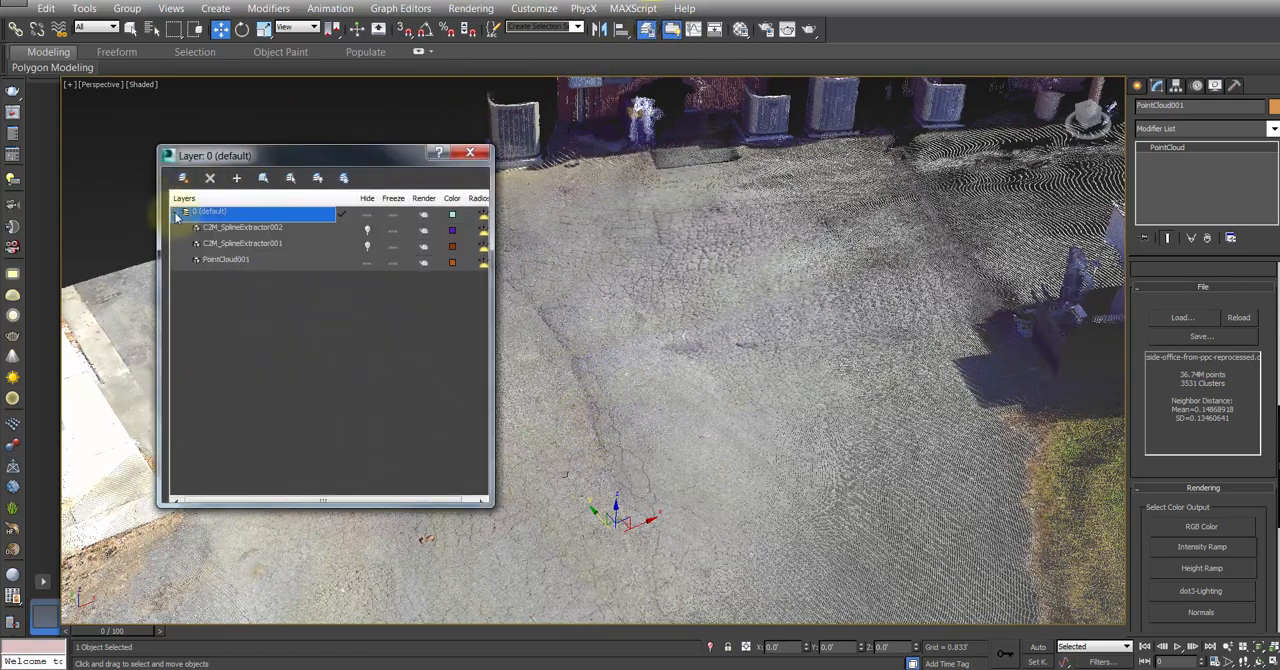
{"action": "left_click", "coordinate": [367, 229]}
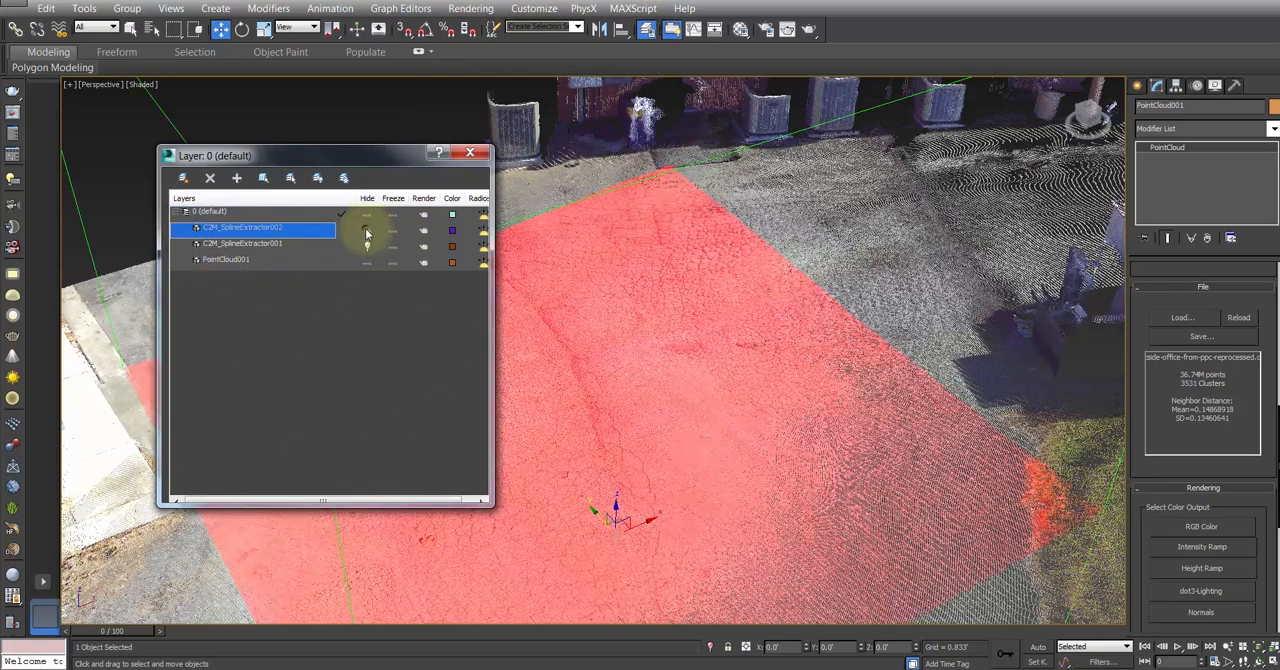
{"action": "left_click", "coordinate": [470, 152]}
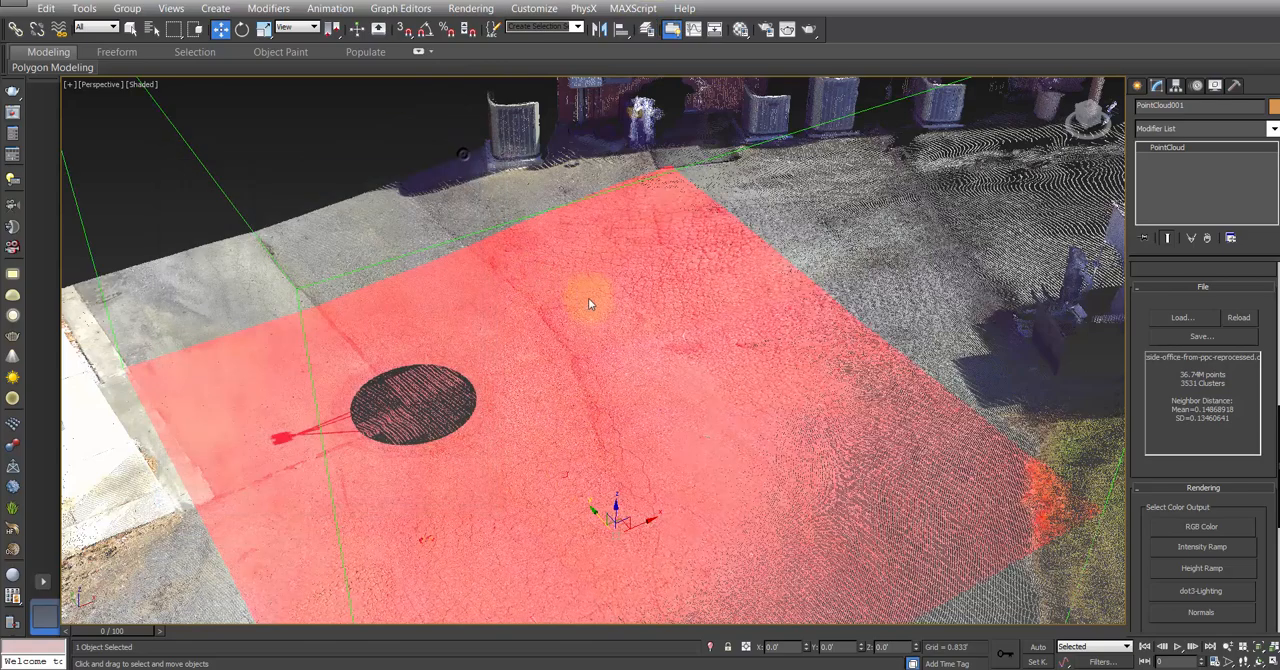
{"action": "middle_click_drag", "start_coordinate": [588, 298], "coordinate": [584, 248]}
{"action": "scroll", "coordinate": [600, 320], "scroll_direction": "down", "scroll_amount": 8}
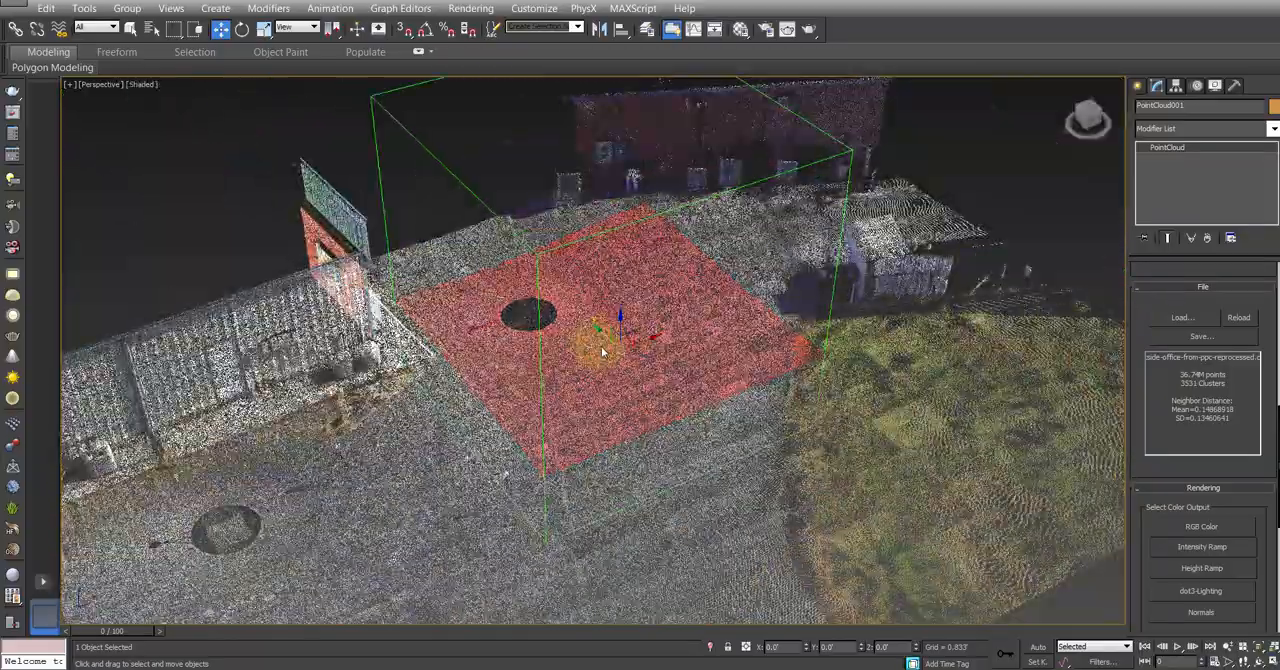
{"action": "scroll", "coordinate": [598, 340], "scroll_direction": "up", "scroll_amount": 6}
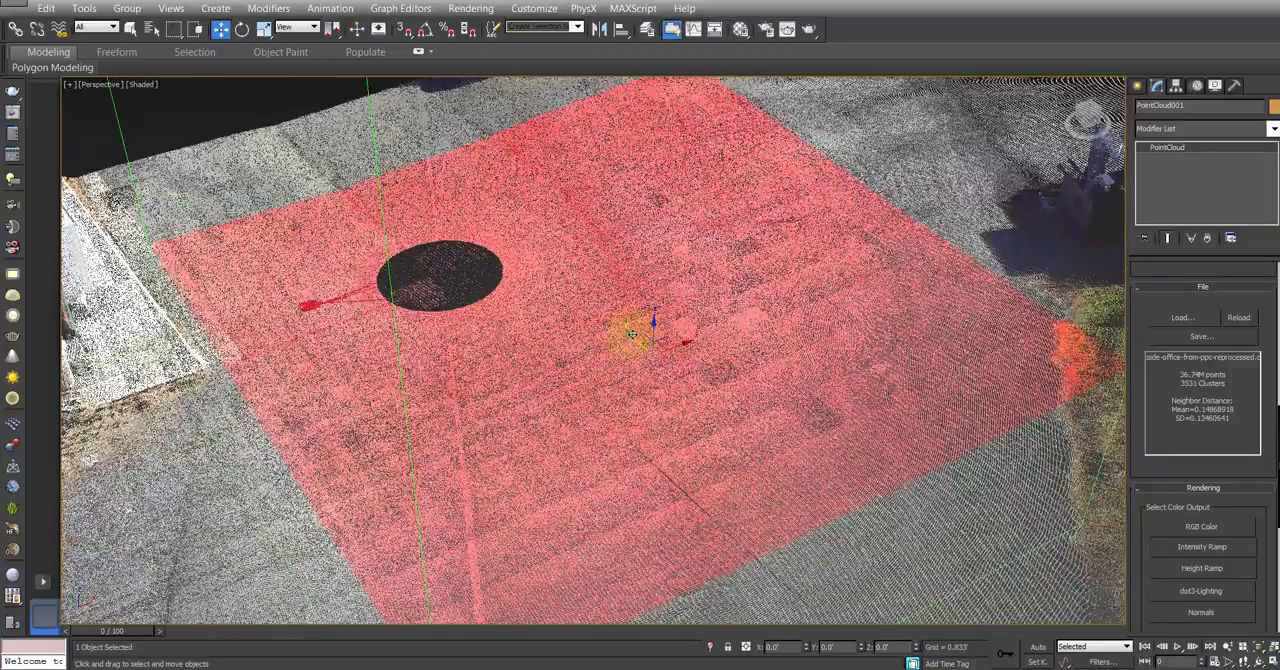
{"action": "middle_click_drag", "start_coordinate": [632, 334], "coordinate": [618, 378], "text": "alt"}
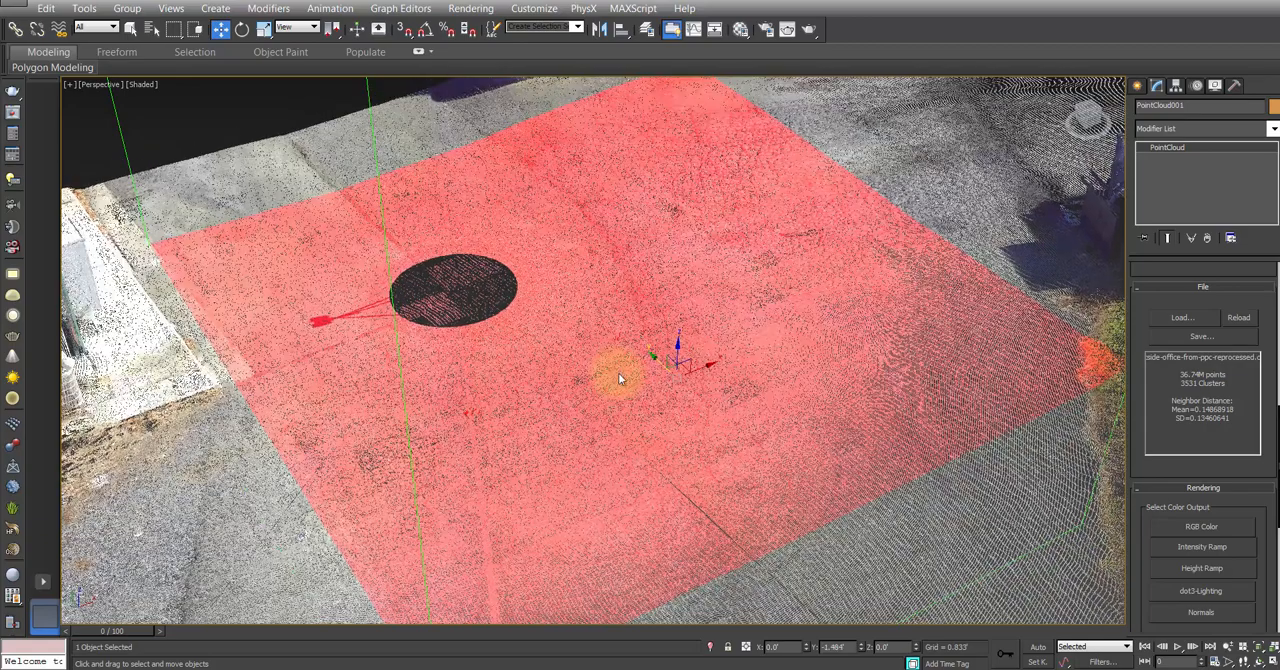
{"action": "scroll", "coordinate": [600, 362], "scroll_direction": "down", "scroll_amount": 6}
Step: Select the EditBox around the pavement and hide it directly from the viewport
{"action": "left_click", "coordinate": [407, 157]}
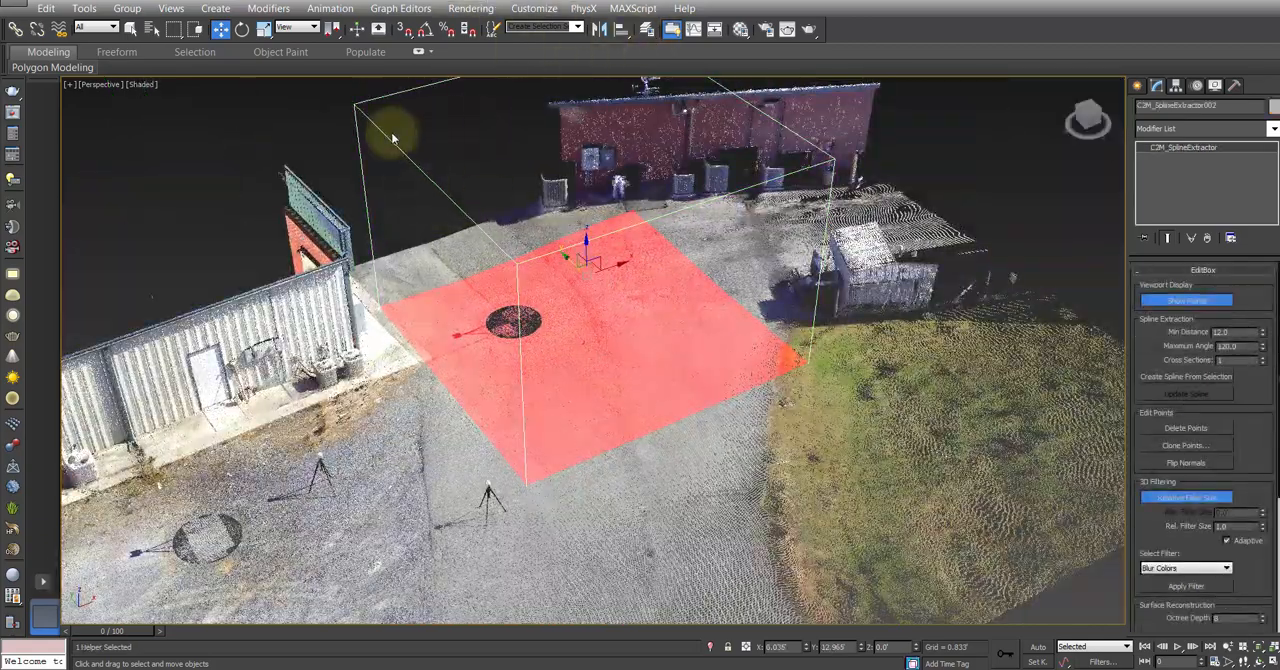
{"action": "right_click", "coordinate": [392, 135]}
{"action": "left_click", "coordinate": [427, 95]}
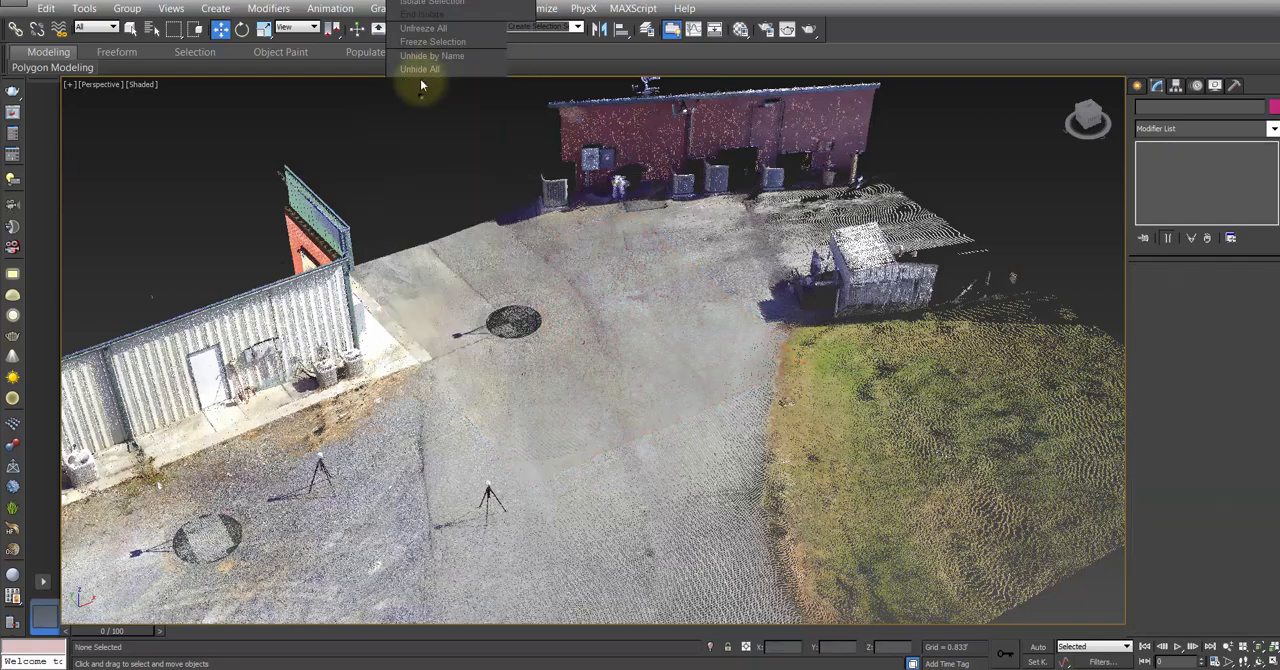
Step: Examine the color-blurred pavement between the metal-sided building, the brick building and the shed from oblique and overhead angles
{"action": "middle_click_drag", "start_coordinate": [531, 279], "coordinate": [544, 284]}
{"action": "scroll", "coordinate": [566, 400], "scroll_direction": "up", "scroll_amount": 4}
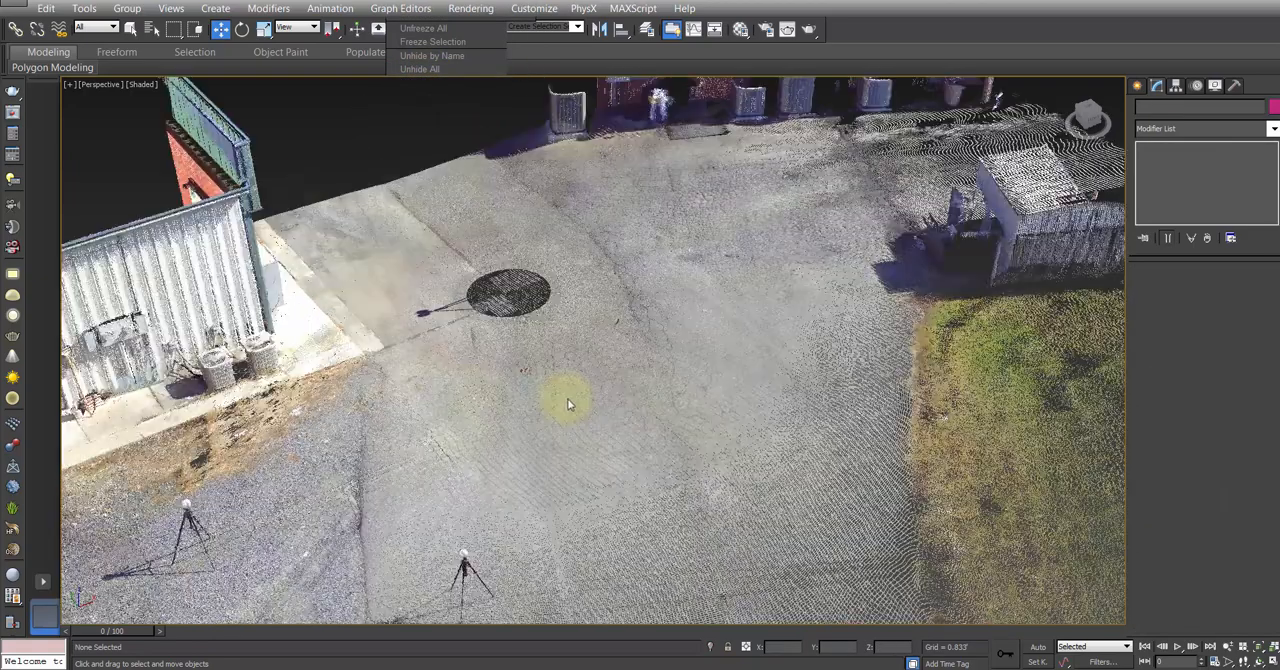
{"action": "scroll", "coordinate": [616, 432], "scroll_direction": "down", "scroll_amount": 2}
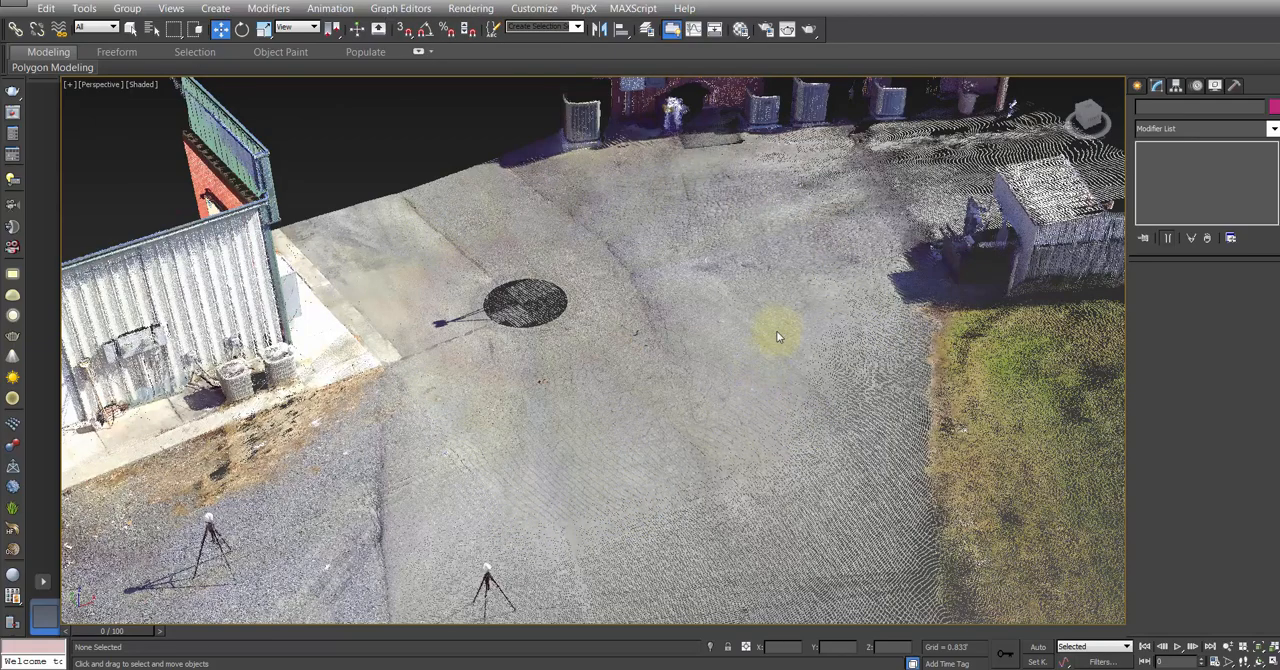
{"action": "middle_click_drag", "start_coordinate": [777, 332], "coordinate": [728, 431]}
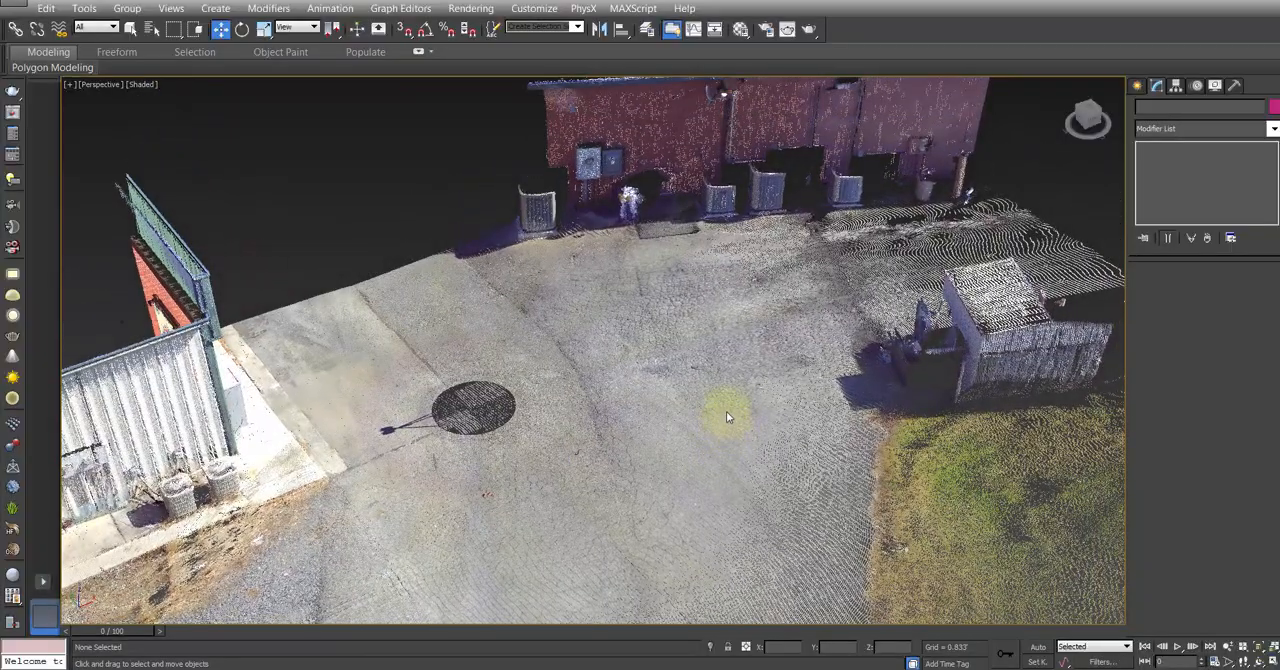
{"action": "middle_click_drag", "start_coordinate": [731, 397], "coordinate": [800, 398], "text": "alt"}
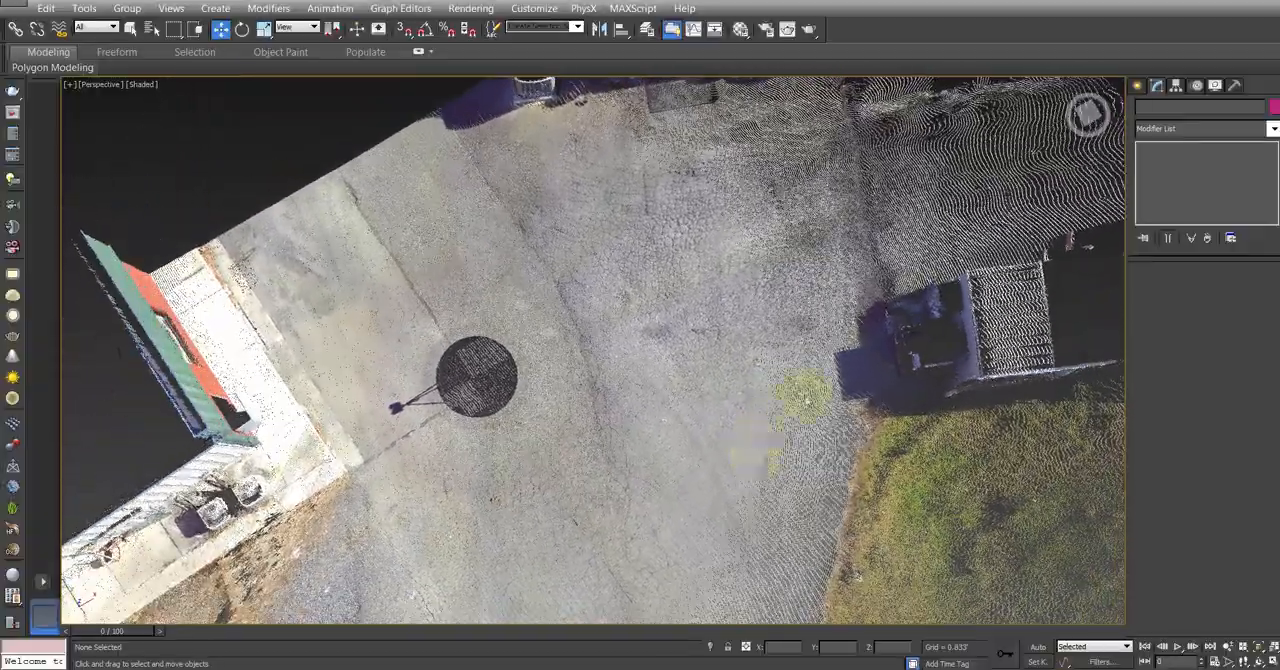
{"action": "middle_click_drag", "start_coordinate": [697, 166], "coordinate": [666, 245]}
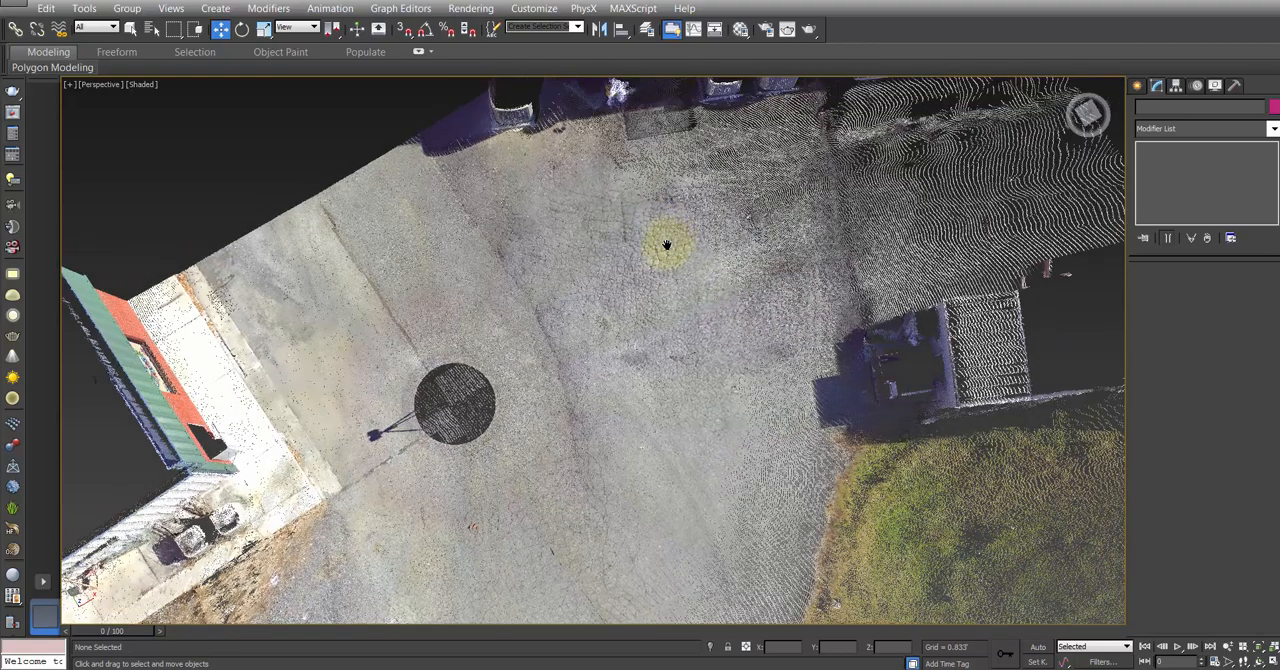
{"action": "scroll", "coordinate": [669, 266], "scroll_direction": "up", "scroll_amount": 3}
{"action": "scroll", "coordinate": [675, 285], "scroll_direction": "down", "scroll_amount": 3}
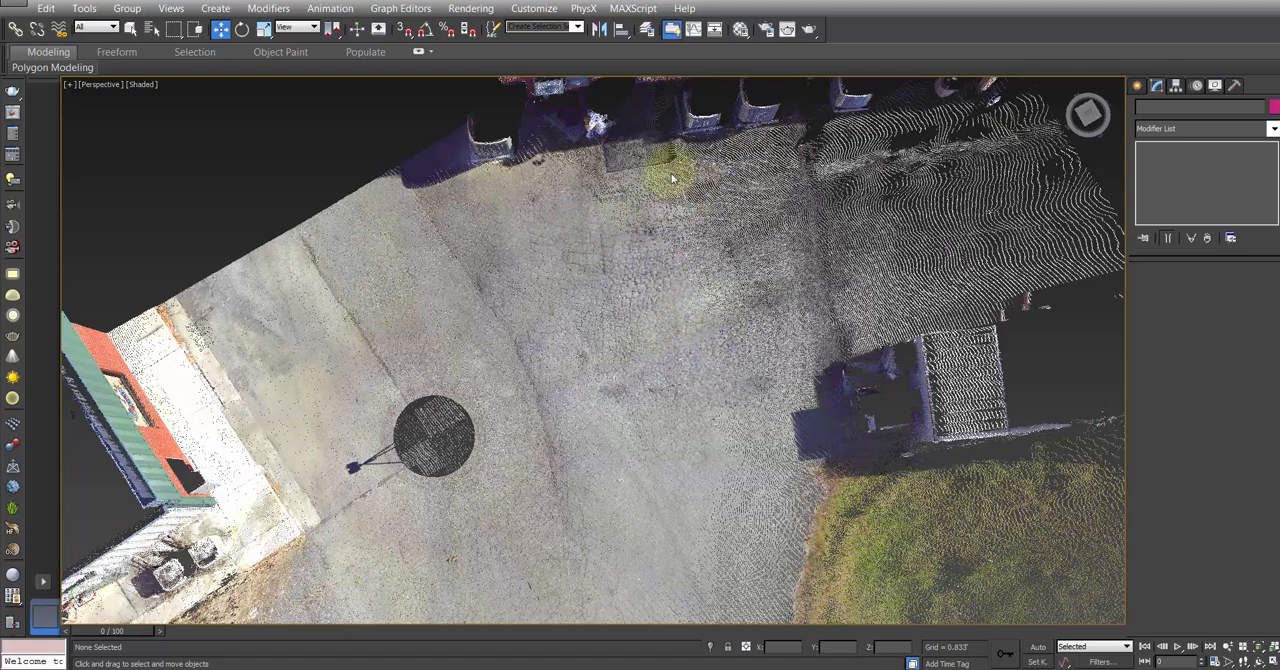
{"action": "middle_click_drag", "start_coordinate": [606, 324], "coordinate": [557, 404]}
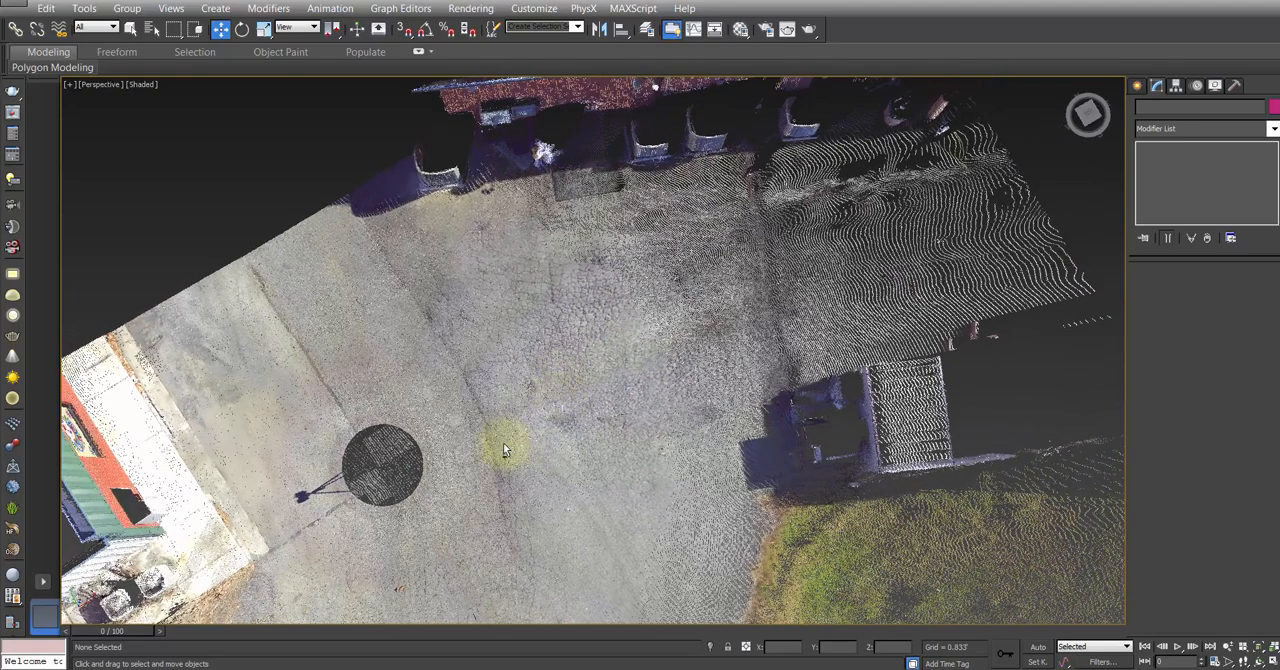
{"action": "middle_click_drag", "start_coordinate": [503, 442], "coordinate": [582, 314], "text": "alt"}
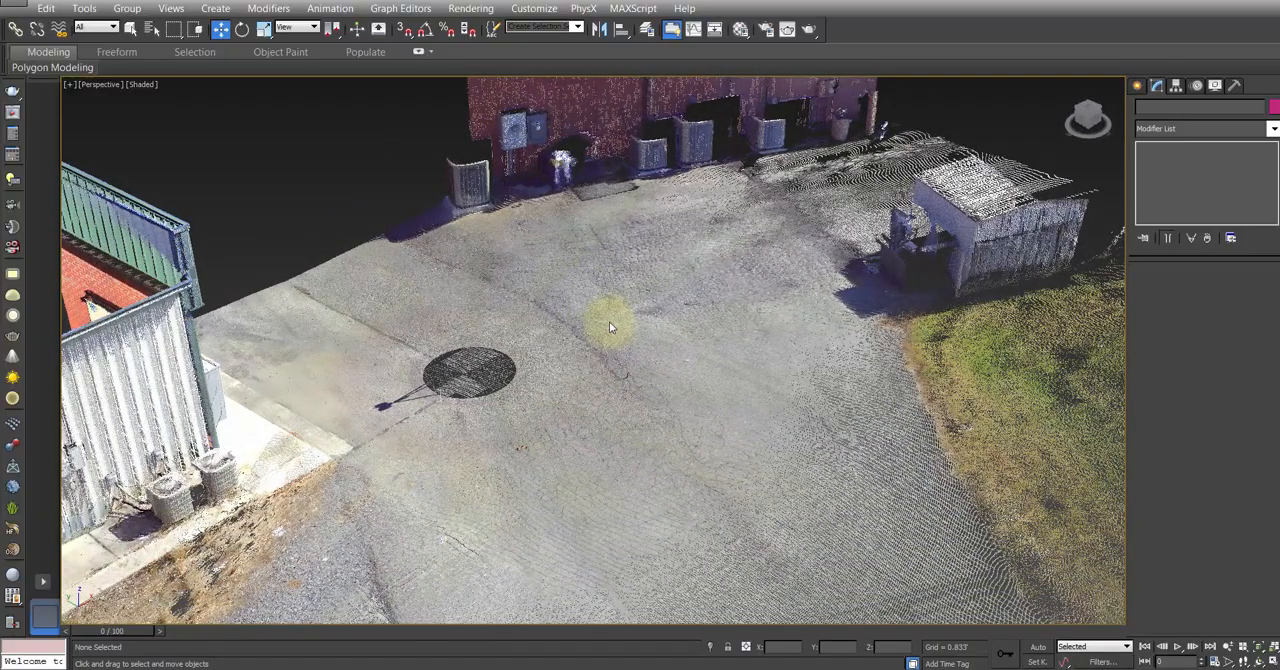
Step: Select the point cloud and switch to Windows Task Manager to check the memory use of the running processes
{"action": "left_click", "coordinate": [644, 368]}
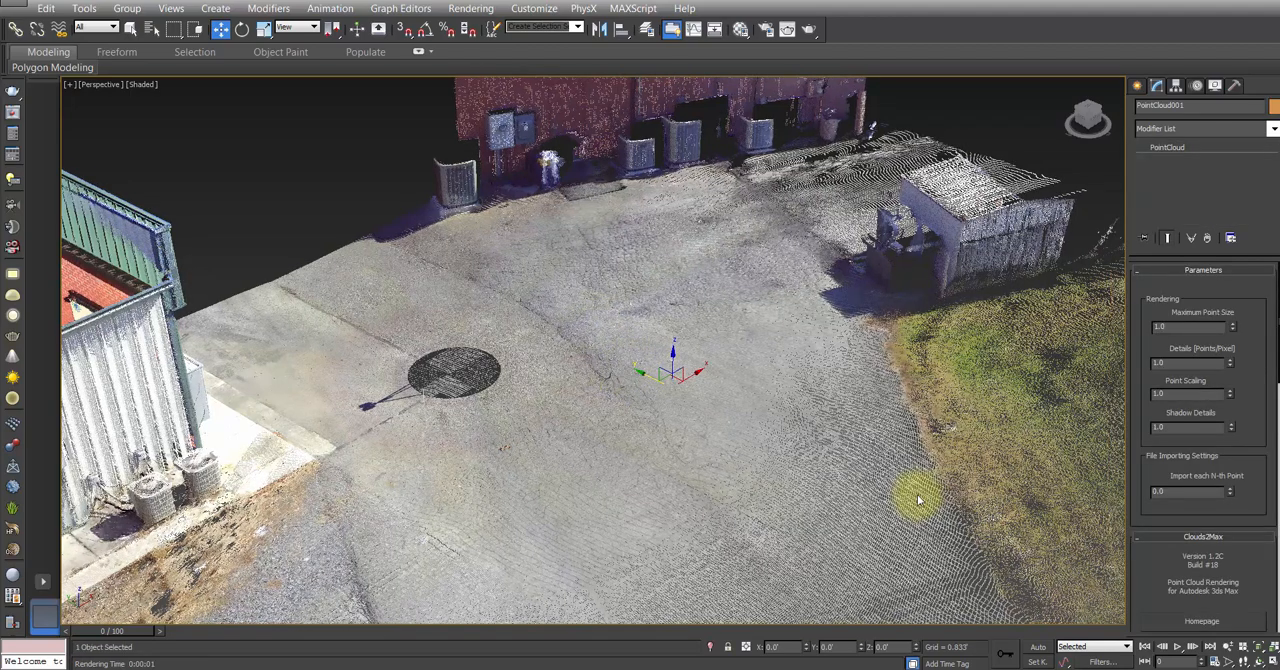
{"action": "key", "text": "ctrl+shift+Escape"}
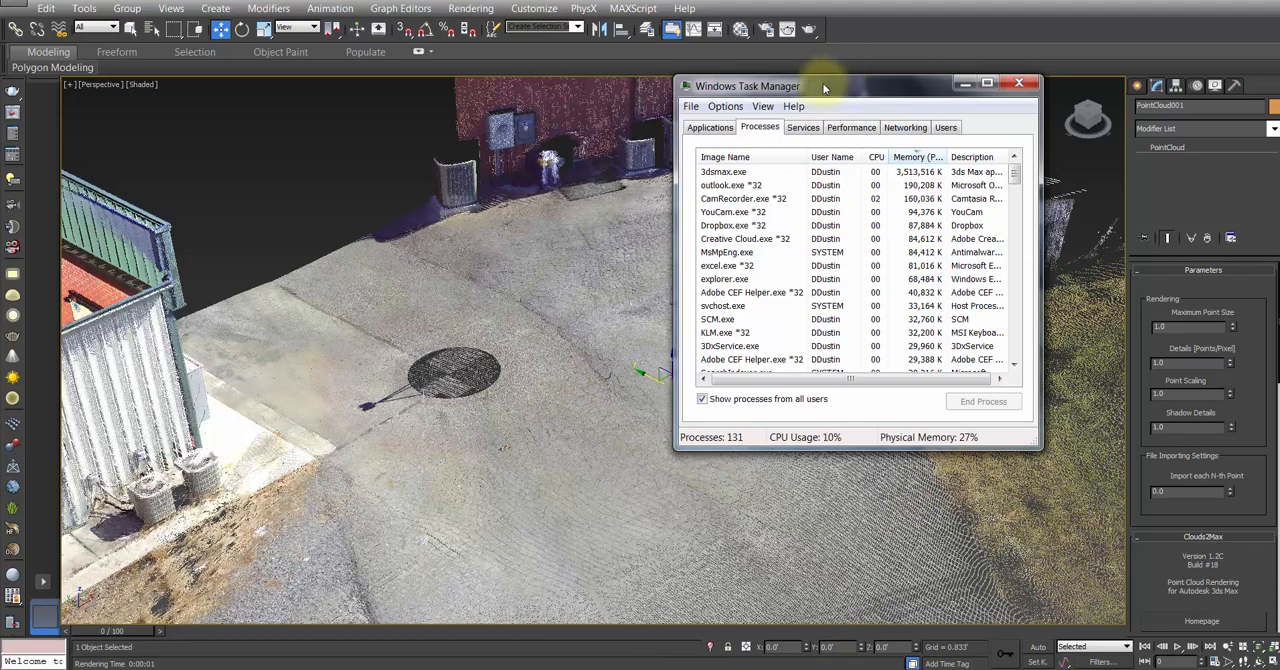
{"action": "left_click_drag", "start_coordinate": [815, 86], "coordinate": [841, 133]}
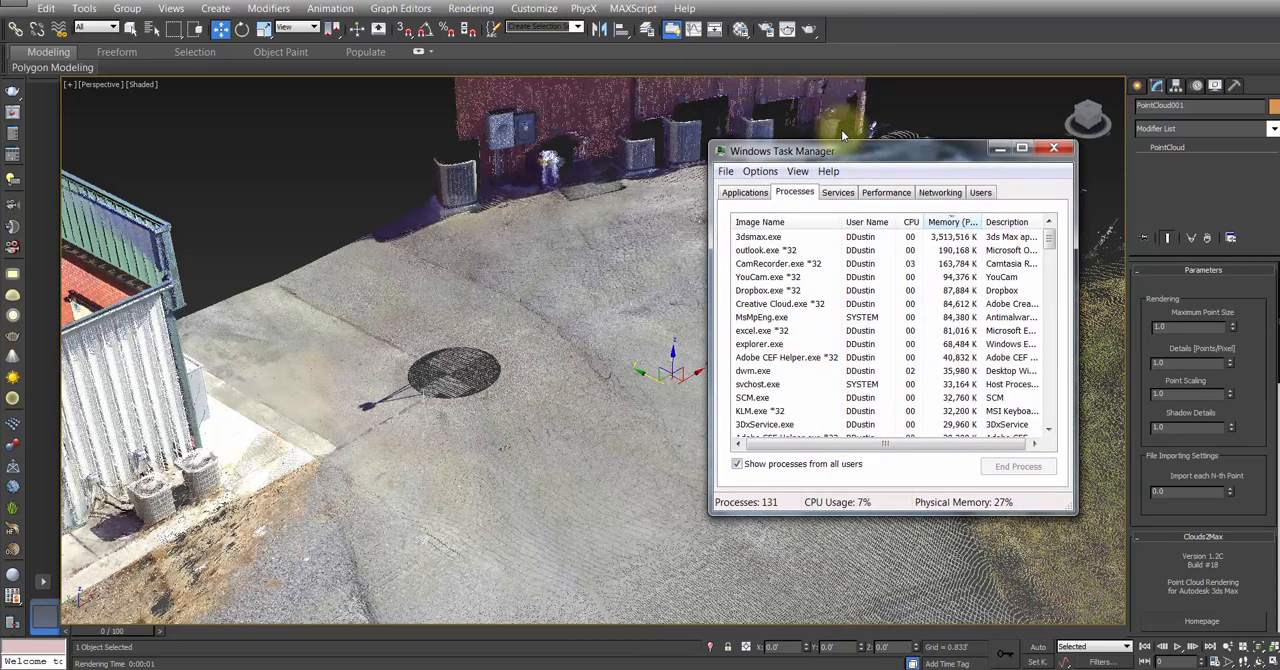
Step: Render the Perspective view of the point cloud and recheck the memory use in Windows Task Manager
{"action": "left_click", "coordinate": [787, 30]}
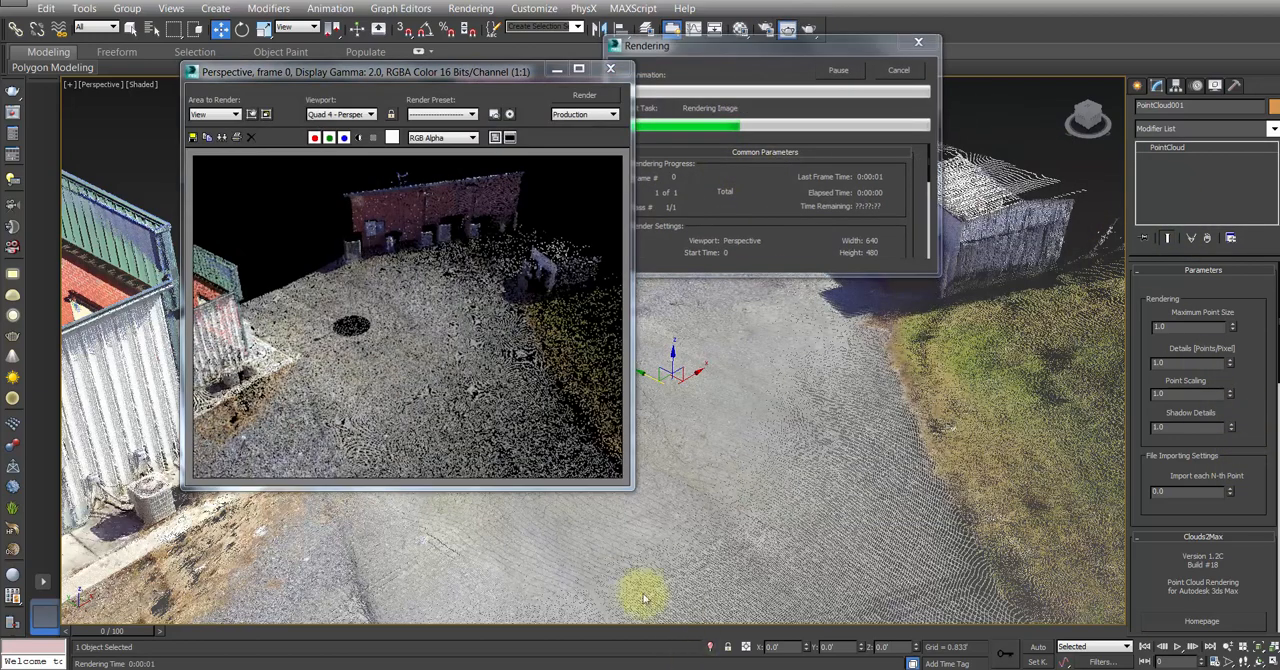
{"action": "left_click", "coordinate": [626, 669]}
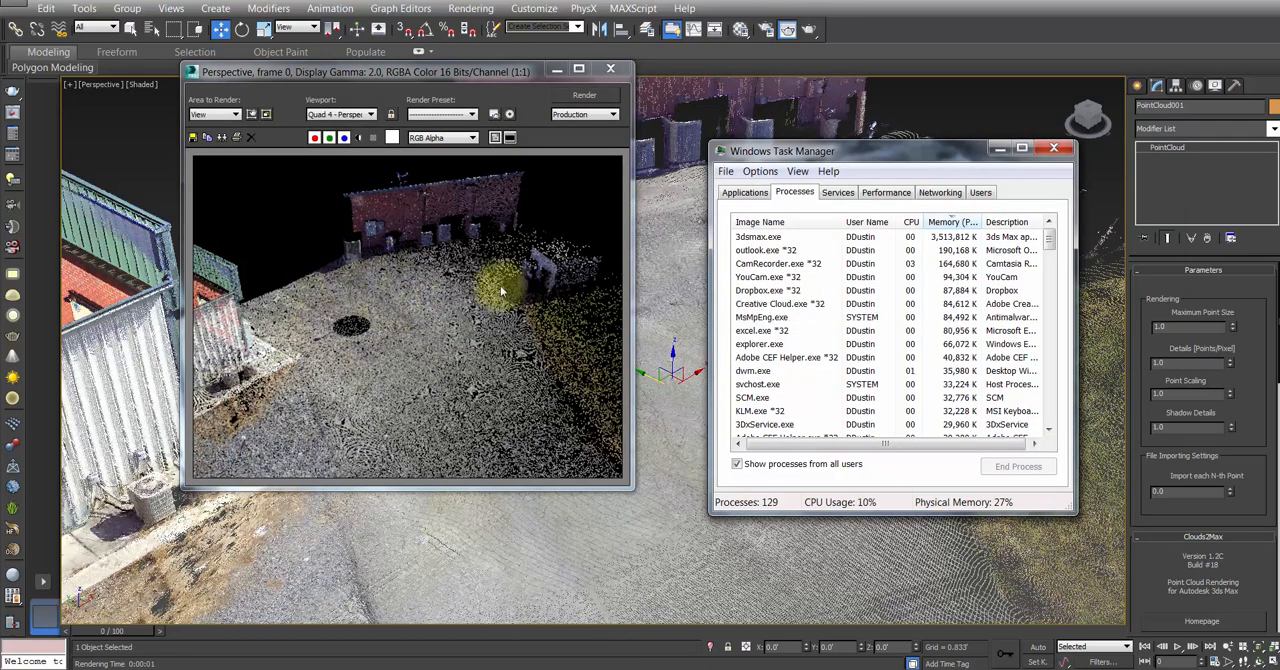
Step: Set the point cloud's Maximum Point Size to 5.0 and render the Perspective view again
{"action": "left_click", "coordinate": [1188, 326]}
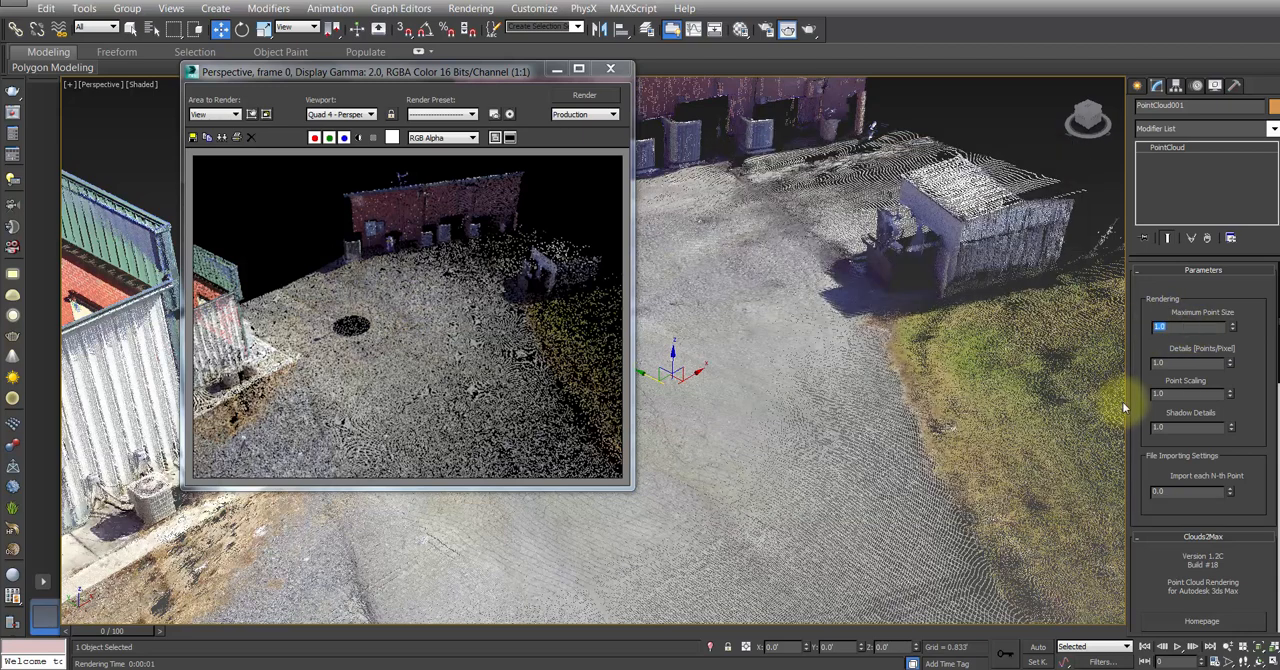
{"action": "type", "text": "5"}
{"action": "left_click", "coordinate": [583, 97]}
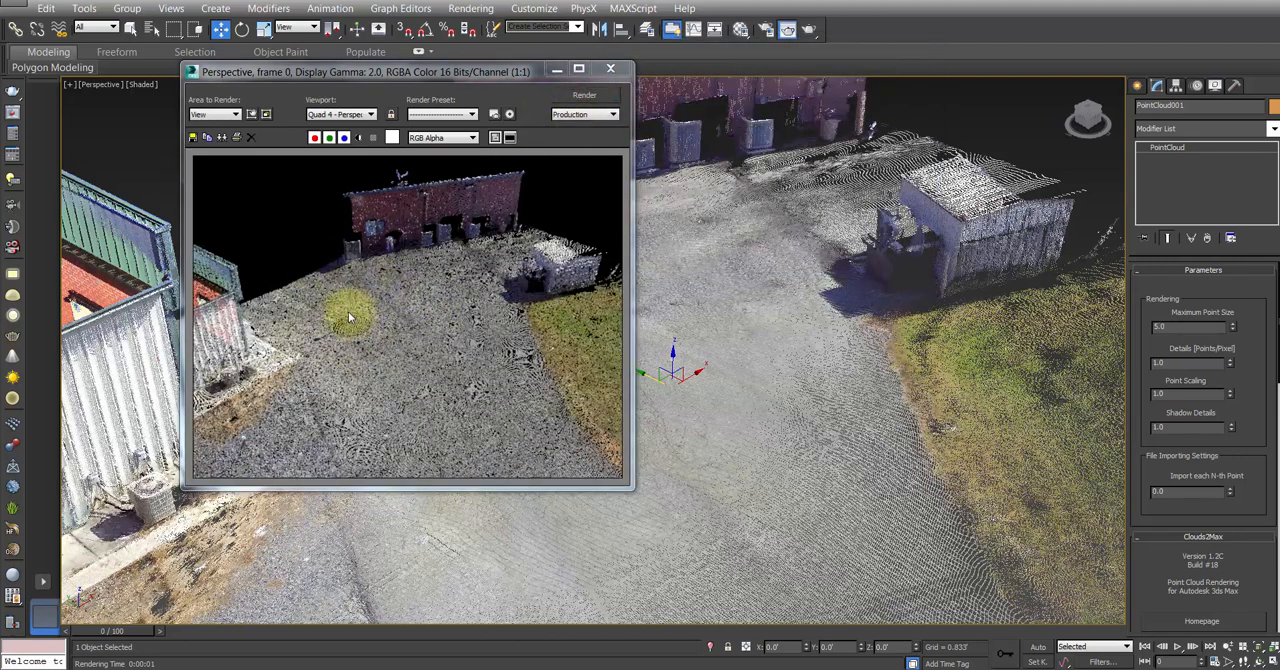
Step: Set the point cloud's Point Scaling to 5.0 and rerender the Perspective view
{"action": "left_click", "coordinate": [1170, 393]}
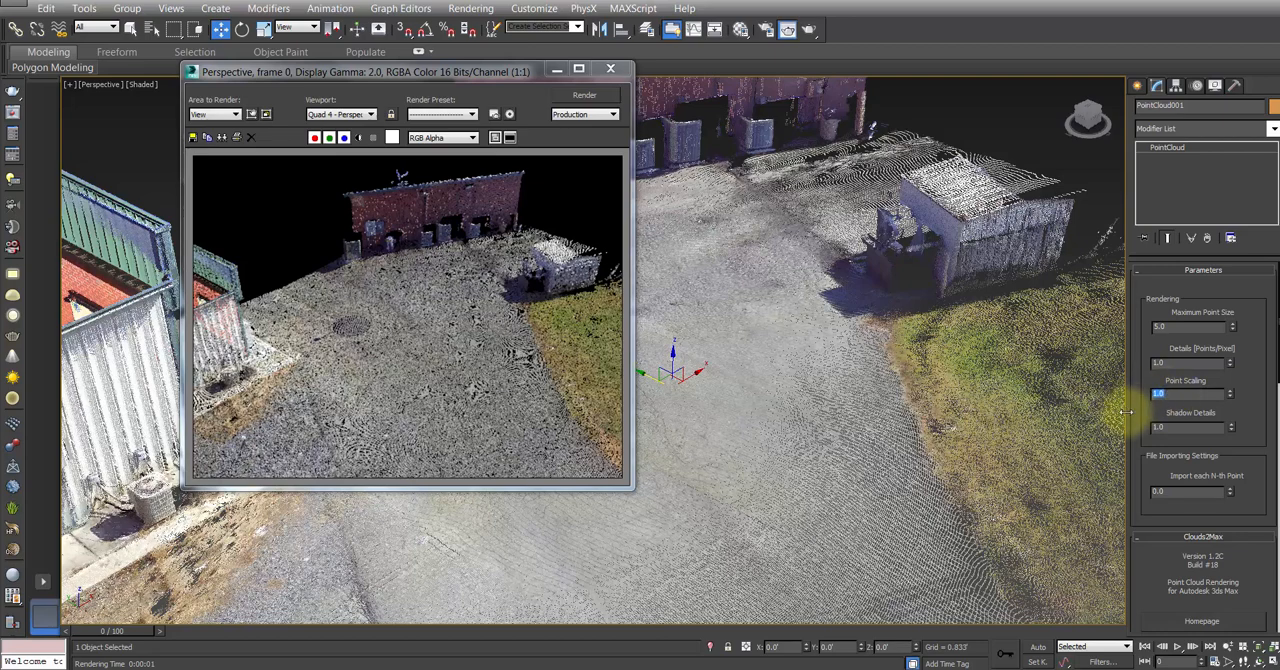
{"action": "type", "text": "5"}
{"action": "key", "text": "Return"}
{"action": "left_click", "coordinate": [580, 96]}
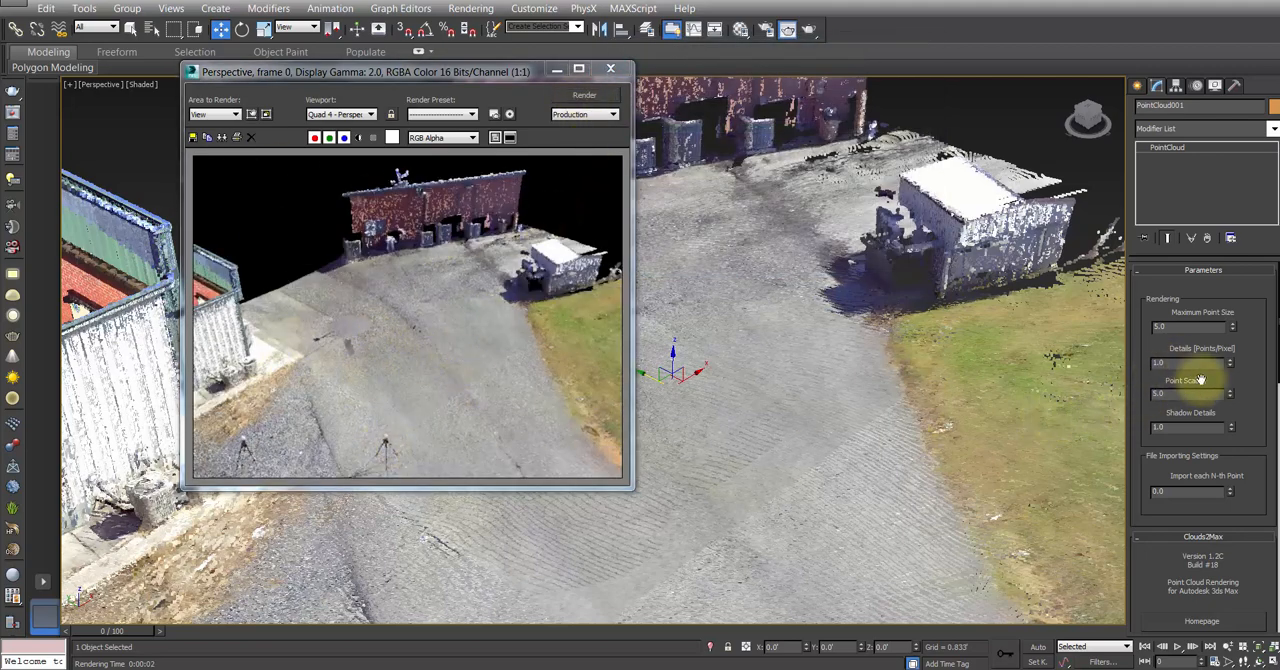
Step: Set the point cloud's Details (Points/Pixel) to 3.0 and rerender the Perspective view
{"action": "double_click", "coordinate": [1172, 364]}
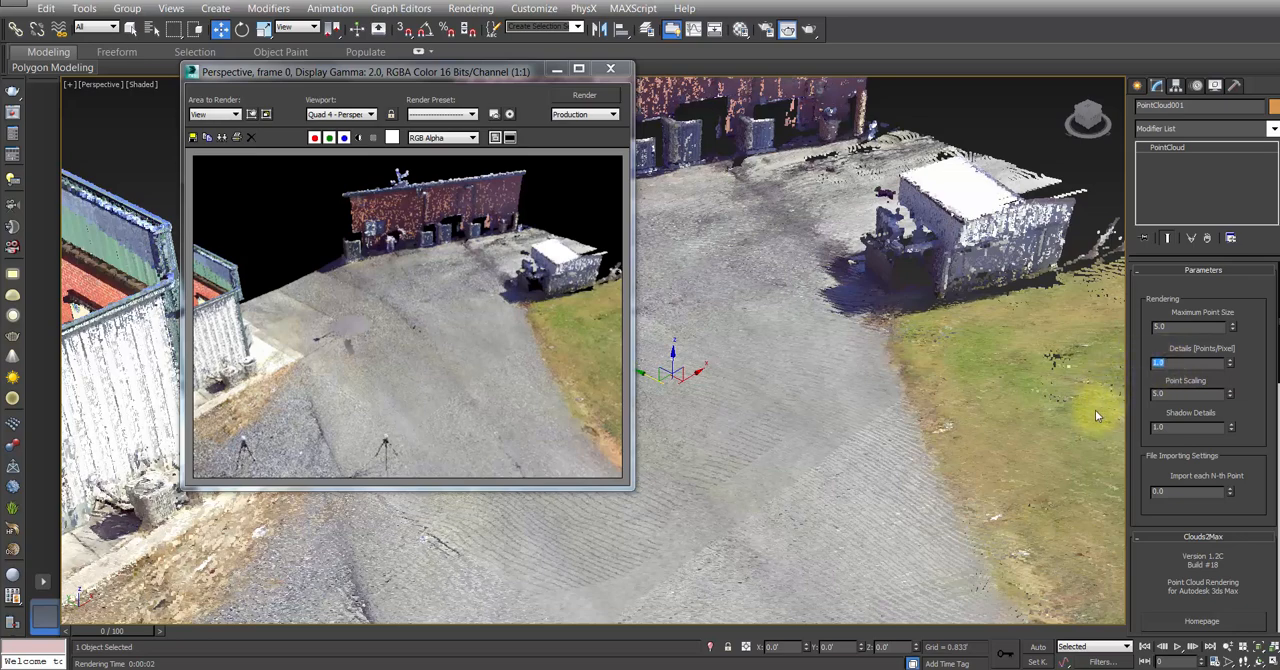
{"action": "type", "text": "3"}
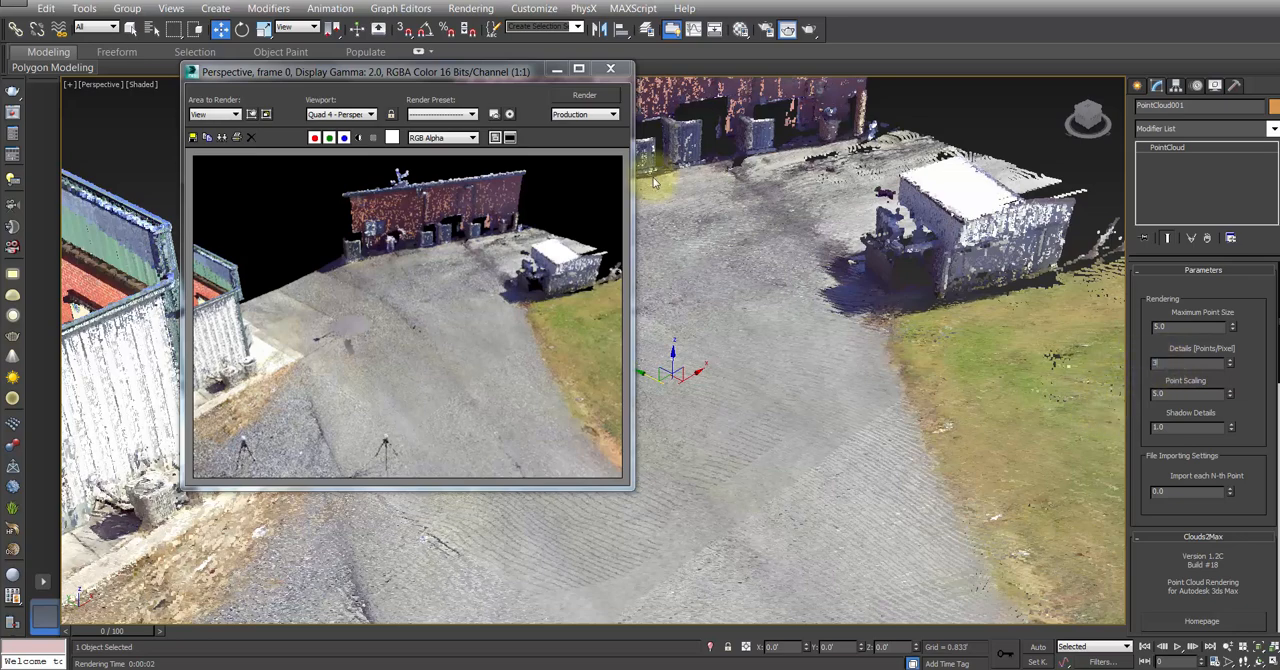
{"action": "left_click", "coordinate": [577, 100]}
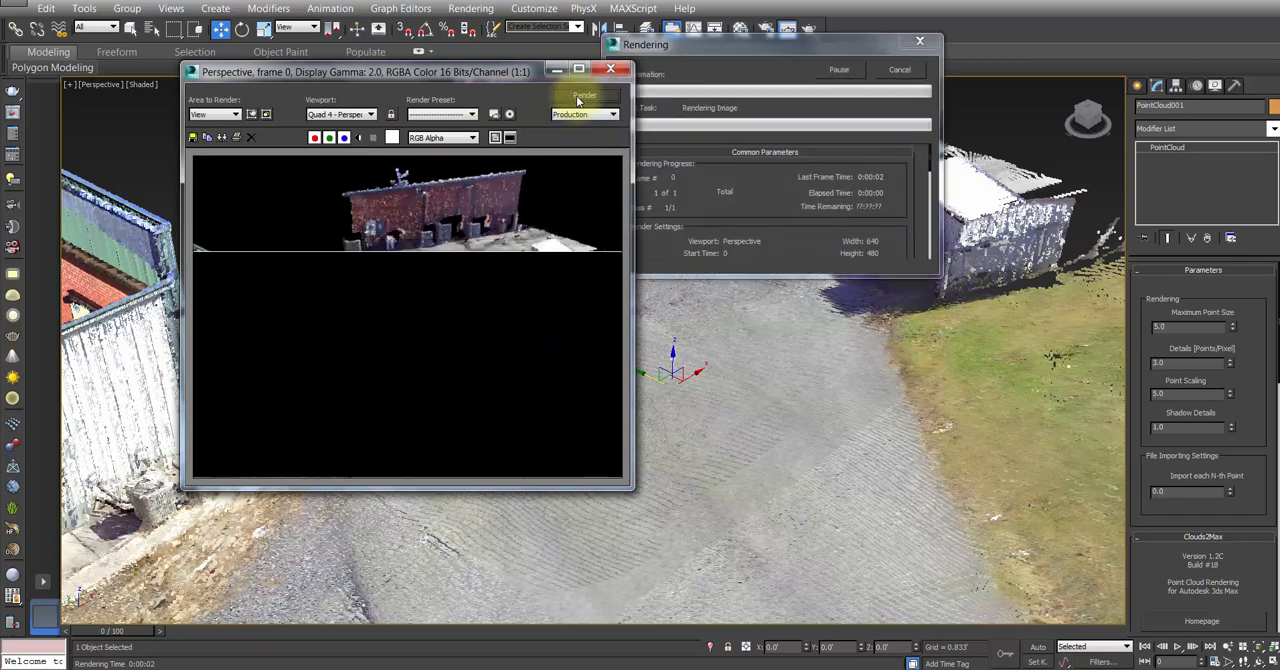